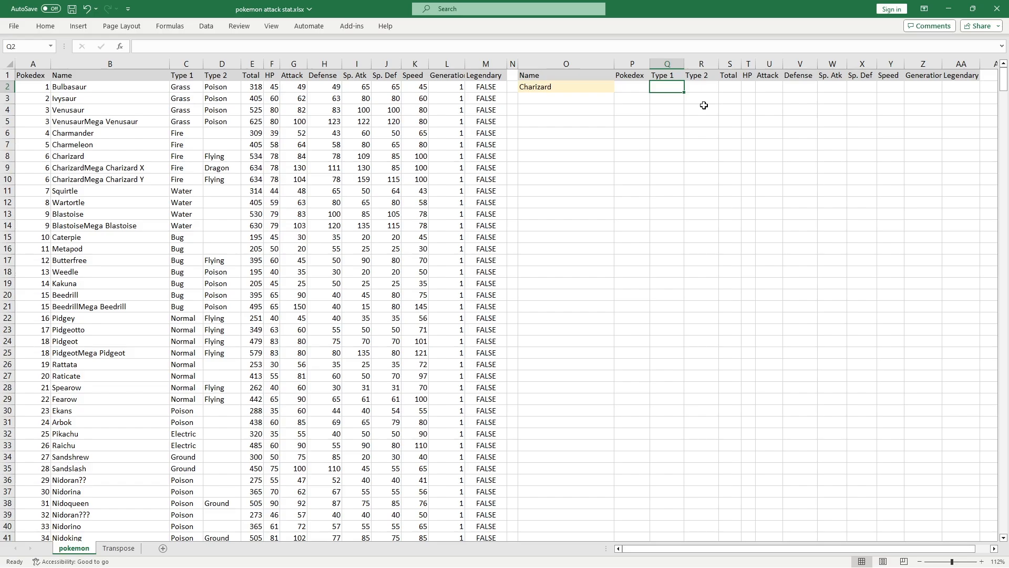
Step: Enter =VLOOKUP(O2,B2:M801,2,FALSE) in Q2 to look up the Type 1 of the selected Pokémon
{"action": "type", "text": "=vlo"}
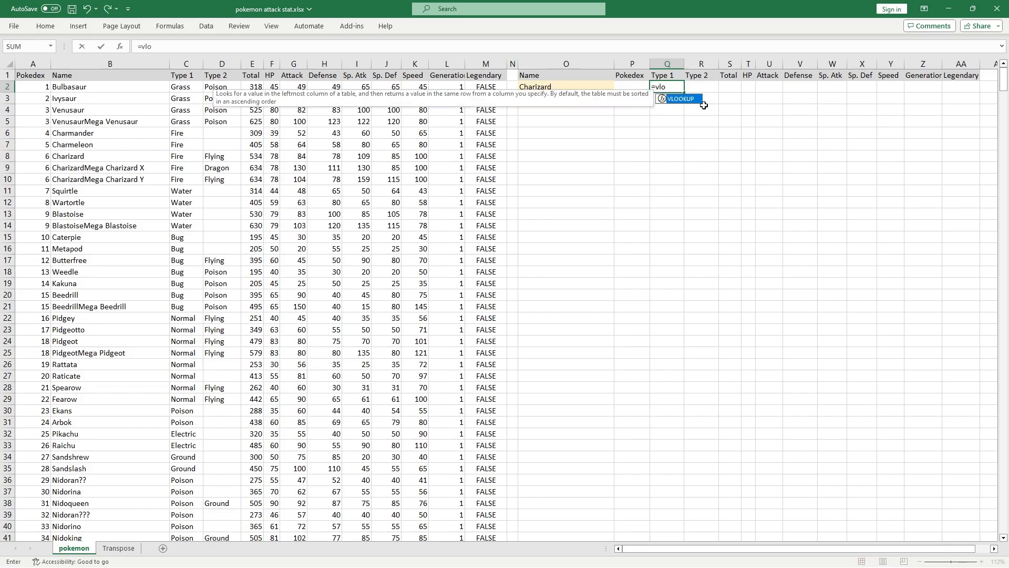
{"action": "key", "text": "Tab"}
{"action": "left_click", "coordinate": [588, 86]}
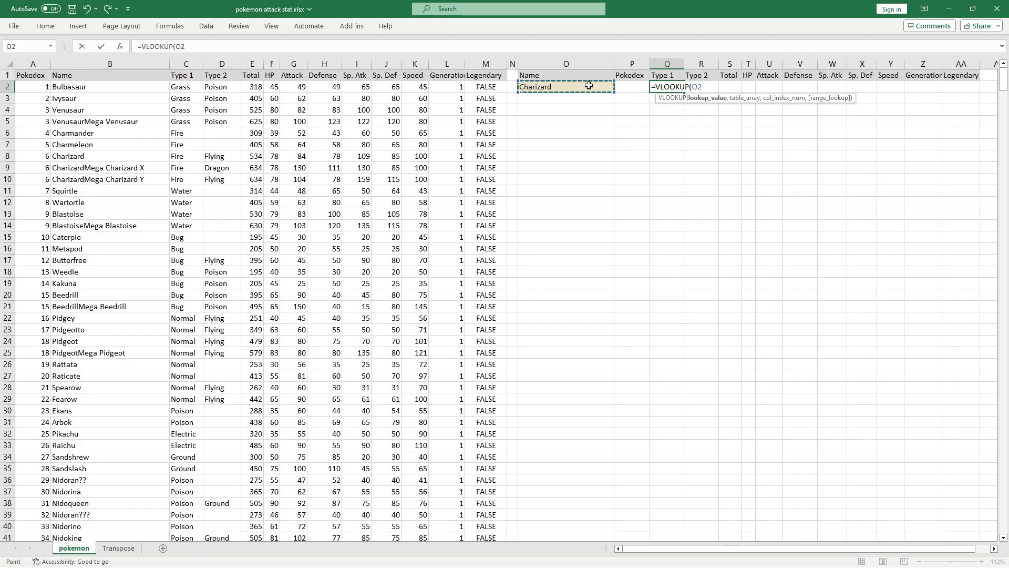
{"action": "type", "text": ","}
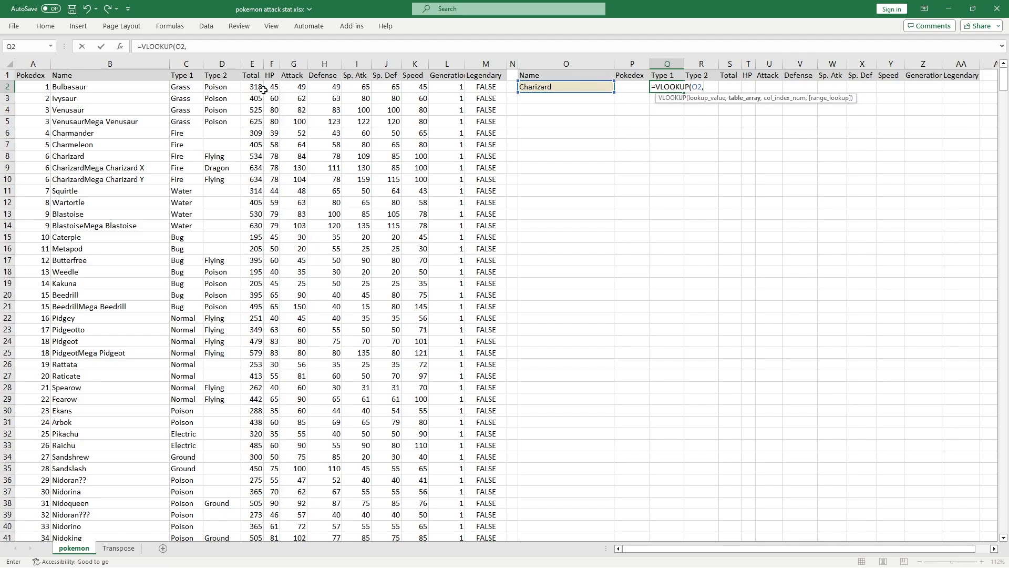
{"action": "left_click", "coordinate": [138, 86]}
{"action": "key", "text": "ctrl+shift+Right"}
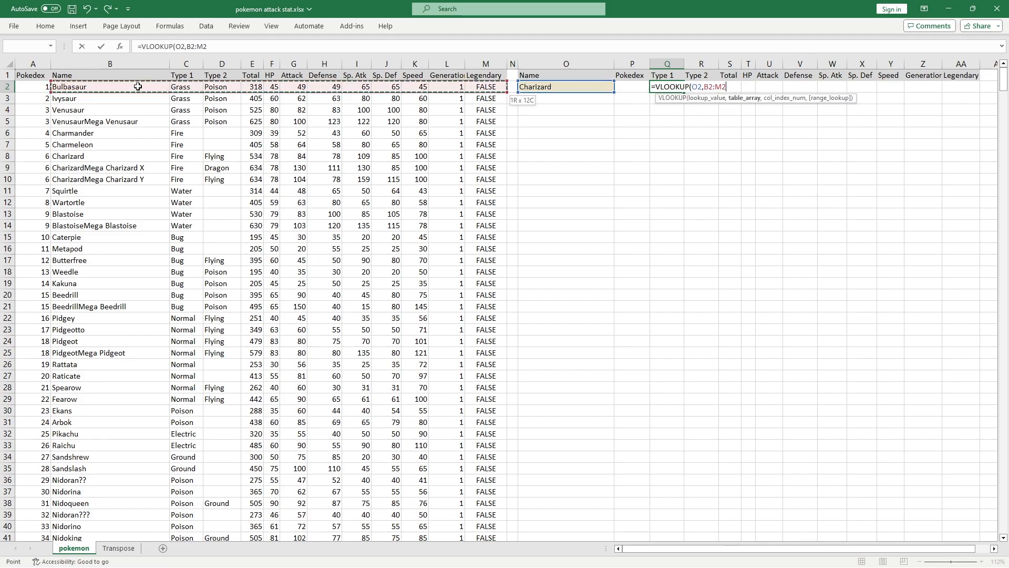
{"action": "key", "text": "ctrl+shift+Down"}
{"action": "type", "text": ","}
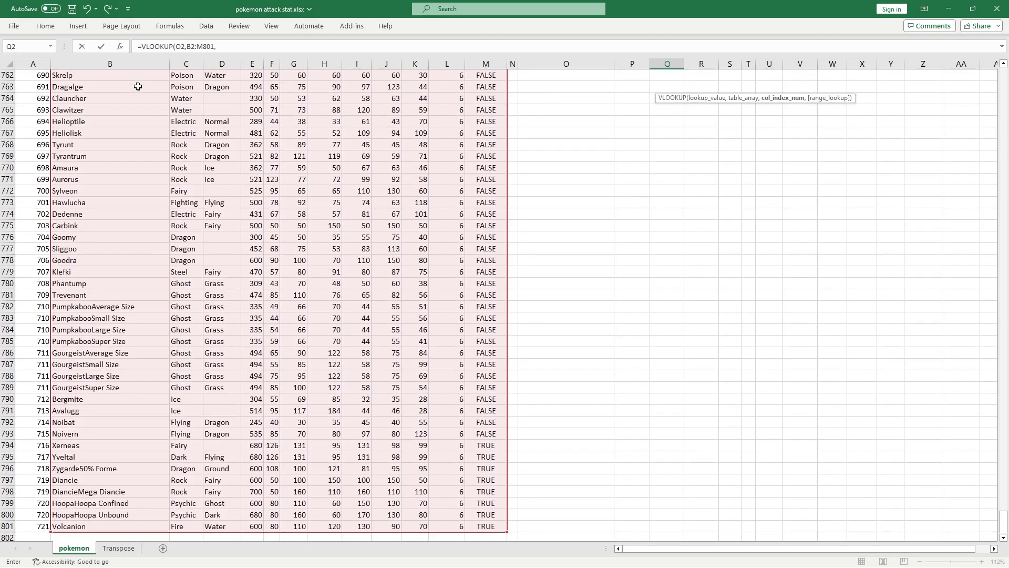
{"action": "key", "text": "Up"}
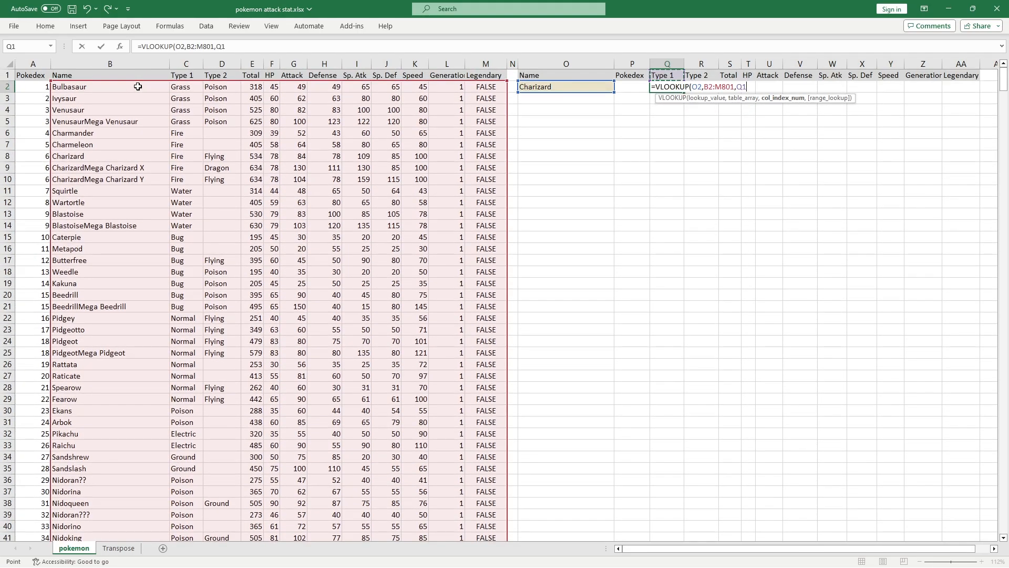
{"action": "key", "text": "BackSpace"}
{"action": "key", "text": "BackSpace"}
{"action": "type", "text": "2,FALSE)"}
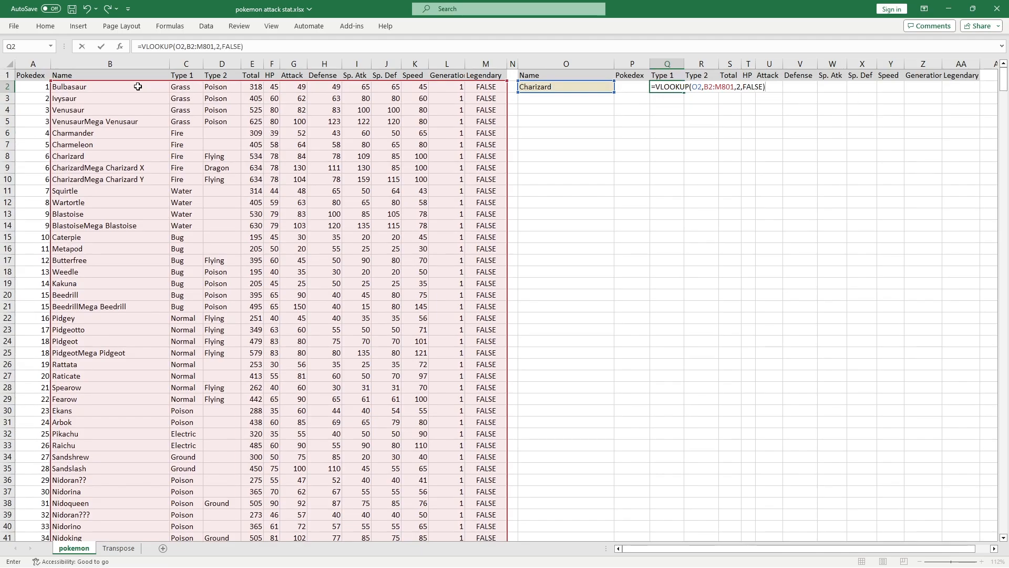
{"action": "key", "text": "Return"}
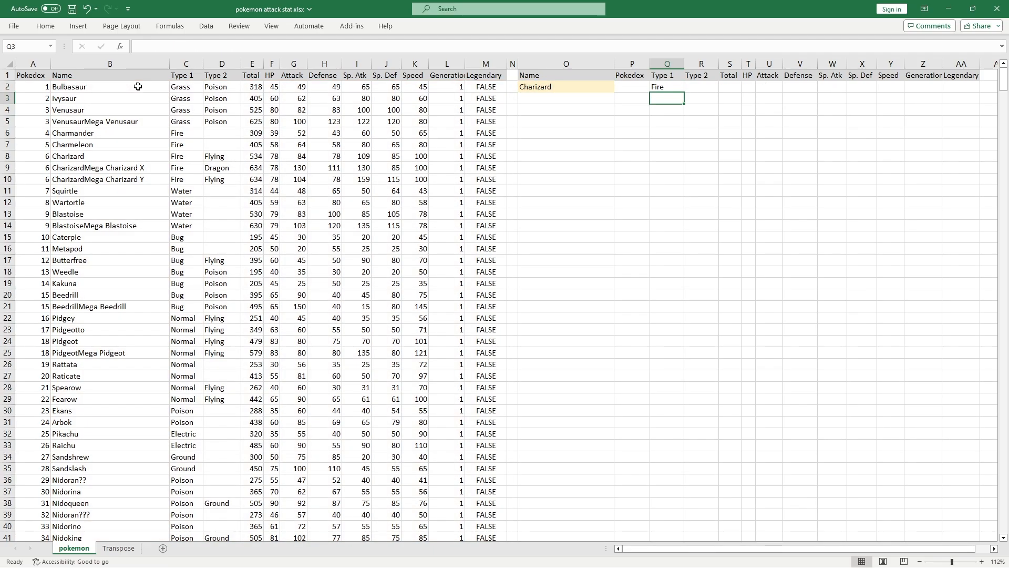
Step: Test the Type 1 lookup by choosing different names in O2, including Ivysaur, and end on Charizard
{"action": "left_click", "coordinate": [595, 86]}
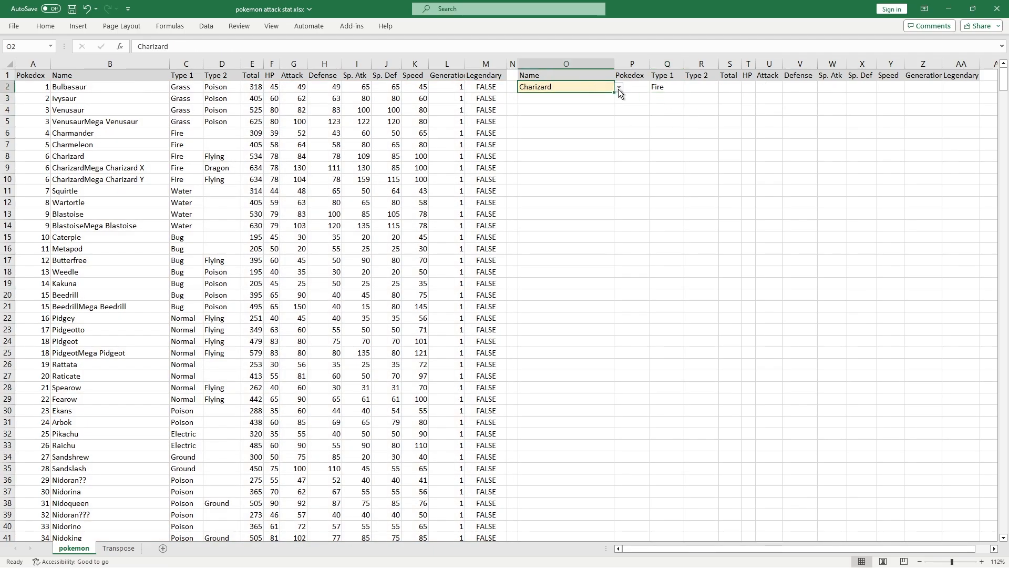
{"action": "left_click", "coordinate": [619, 87]}
{"action": "left_click", "coordinate": [594, 99]}
{"action": "left_click", "coordinate": [618, 90]}
{"action": "left_click", "coordinate": [589, 106]}
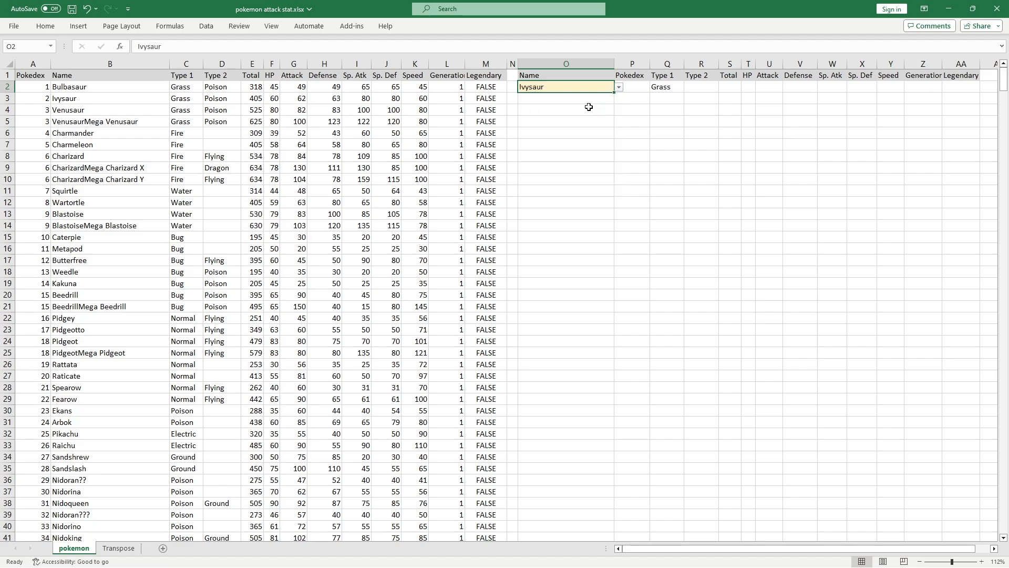
{"action": "left_click", "coordinate": [618, 88]}
{"action": "left_click", "coordinate": [588, 149]}
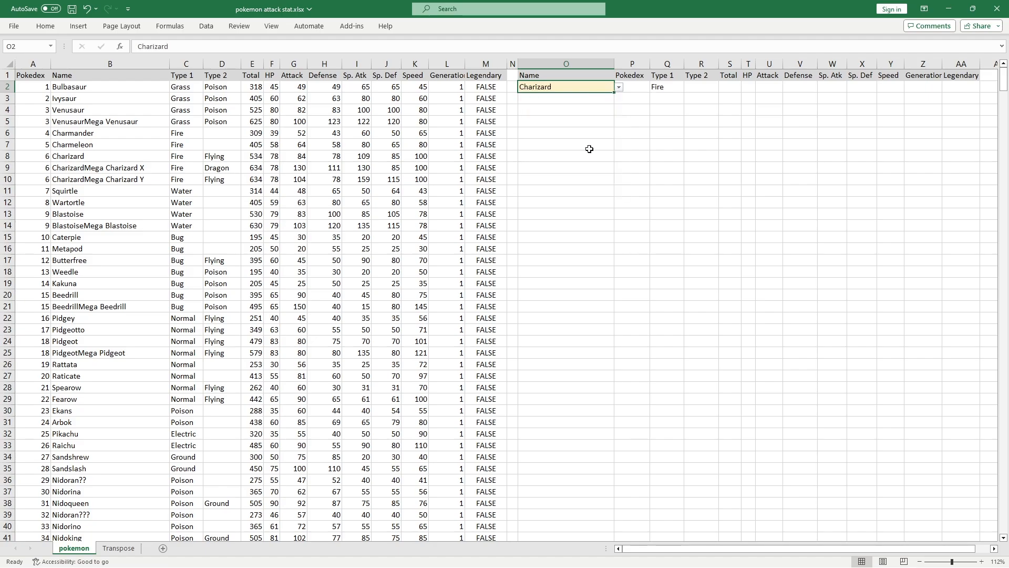
Step: Select P2, and on the Transpose sheet enter =XLOOKUP(B6,B1:M1,B4:M4) in the Total cell B7
{"action": "left_click", "coordinate": [642, 86]}
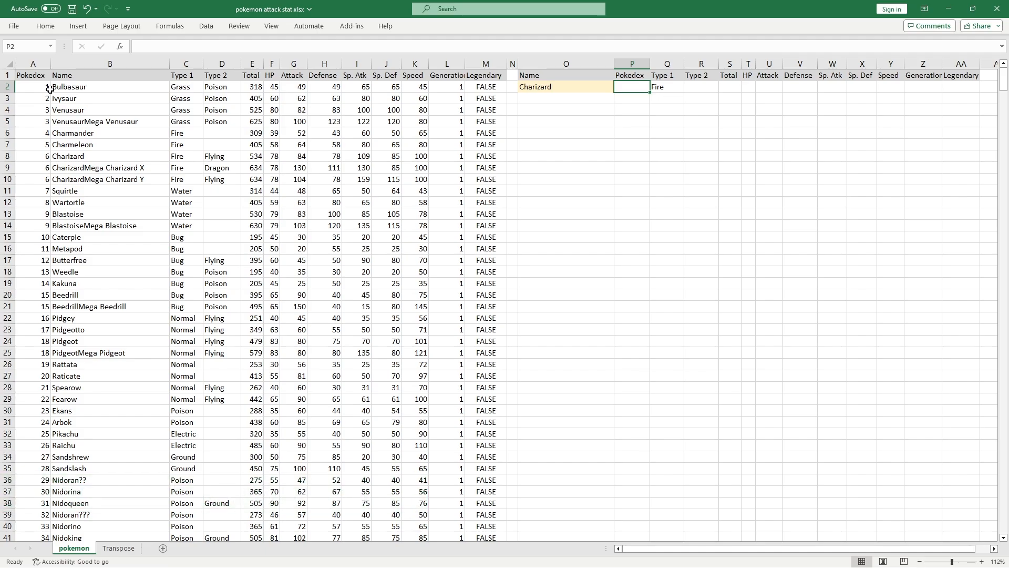
{"action": "left_click", "coordinate": [118, 547]}
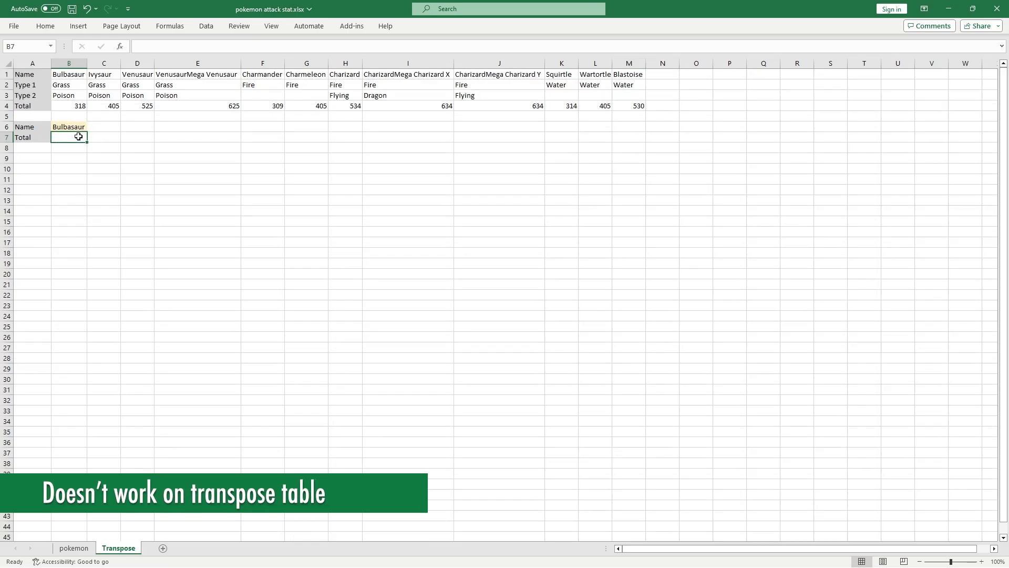
{"action": "type", "text": "=xl"}
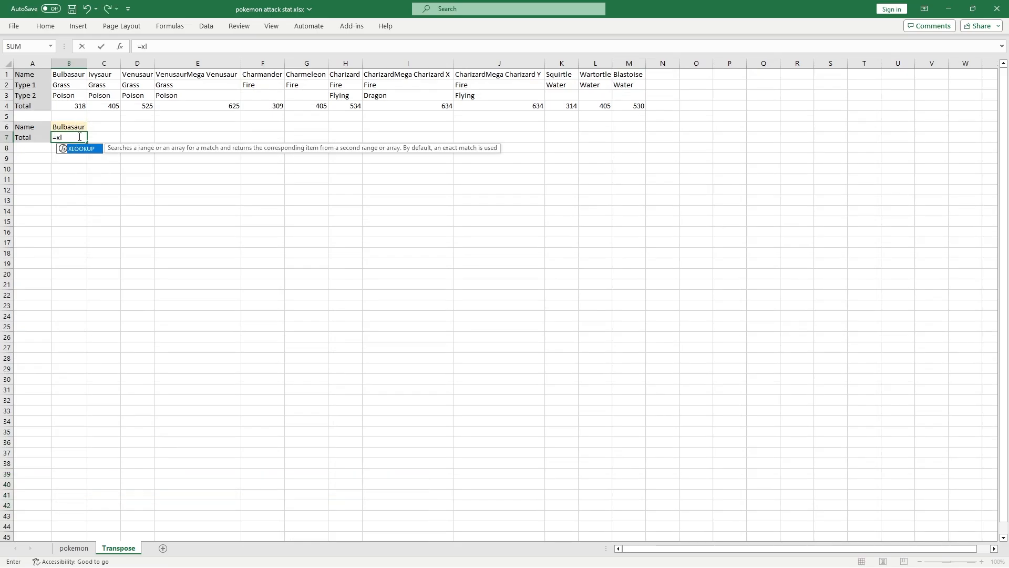
{"action": "key", "text": "Tab"}
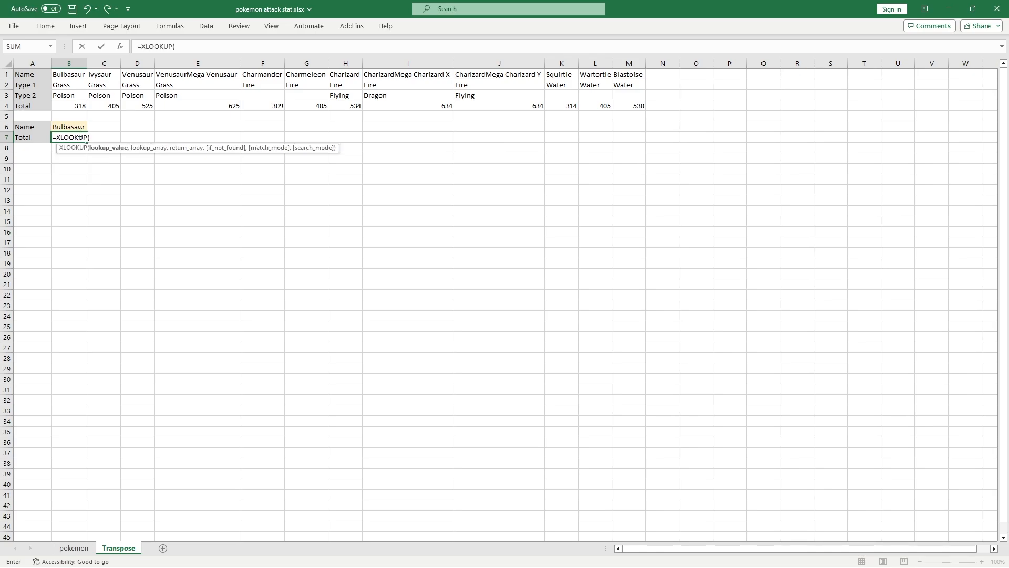
{"action": "left_click", "coordinate": [76, 126]}
{"action": "type", "text": ","}
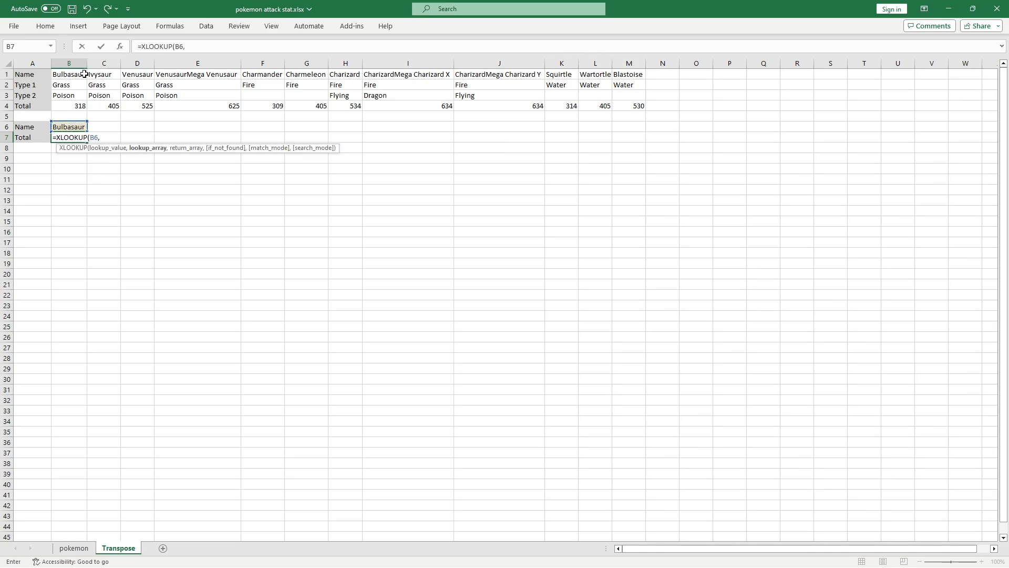
{"action": "left_click", "coordinate": [84, 75]}
{"action": "key", "text": "ctrl+shift+Right"}
{"action": "type", "text": ","}
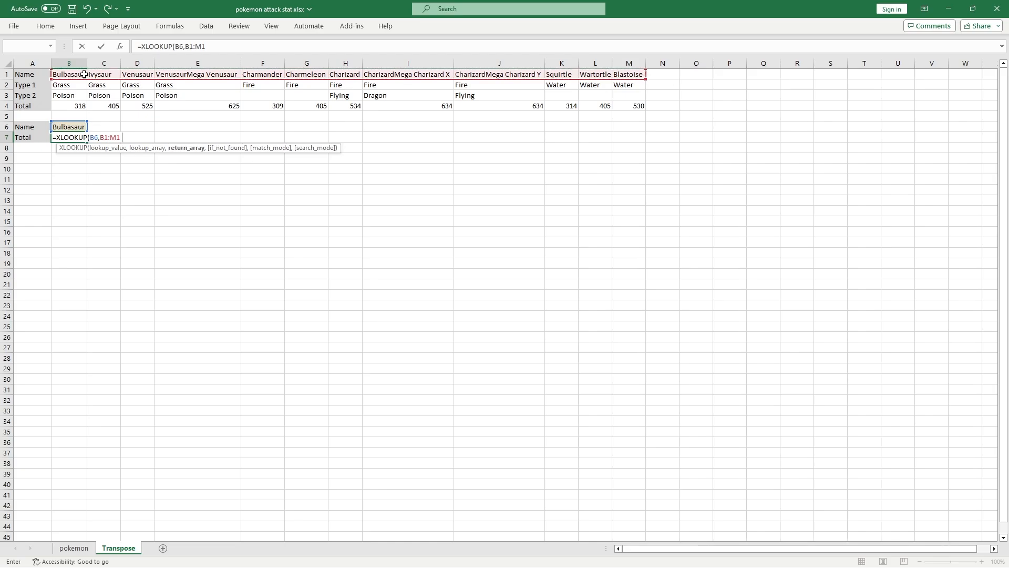
{"action": "left_click", "coordinate": [78, 105]}
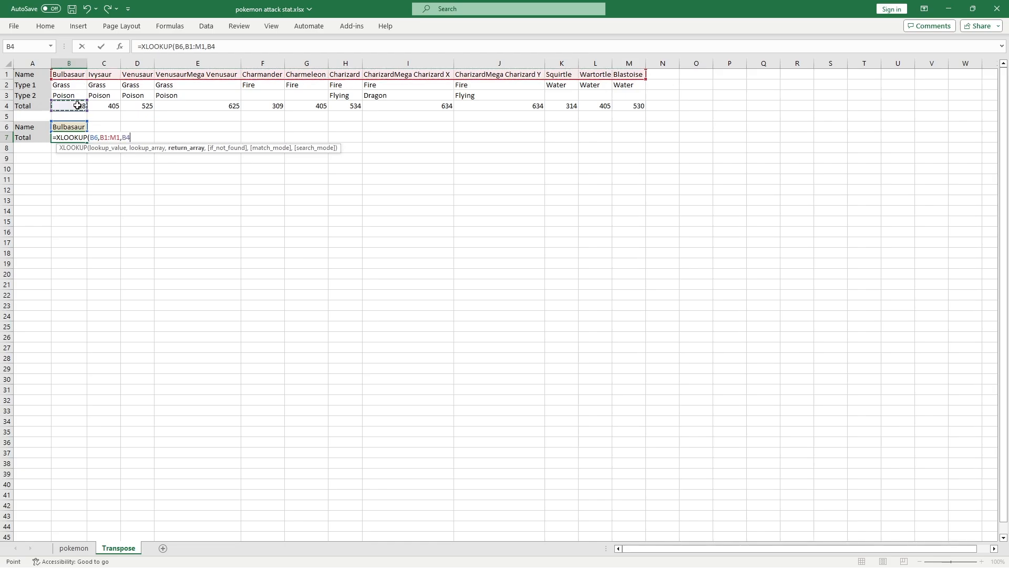
{"action": "key", "text": "ctrl+shift+Right"}
{"action": "key", "text": "Return"}
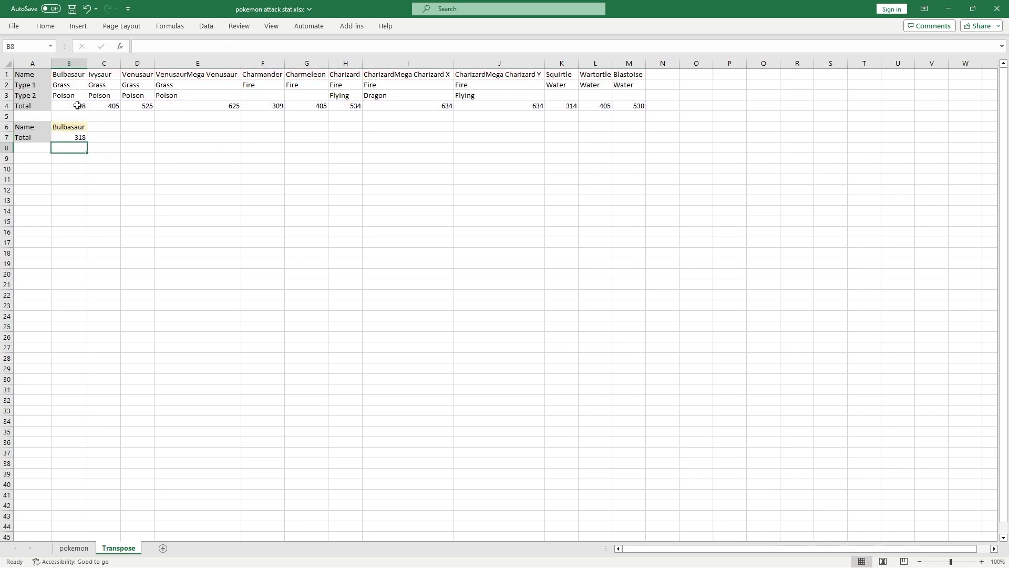
Step: Test the Total lookup by choosing Venusaur, Charizard and finally Bulbasaur as the name in B6
{"action": "key", "text": "Up"}
{"action": "left_click", "coordinate": [71, 127]}
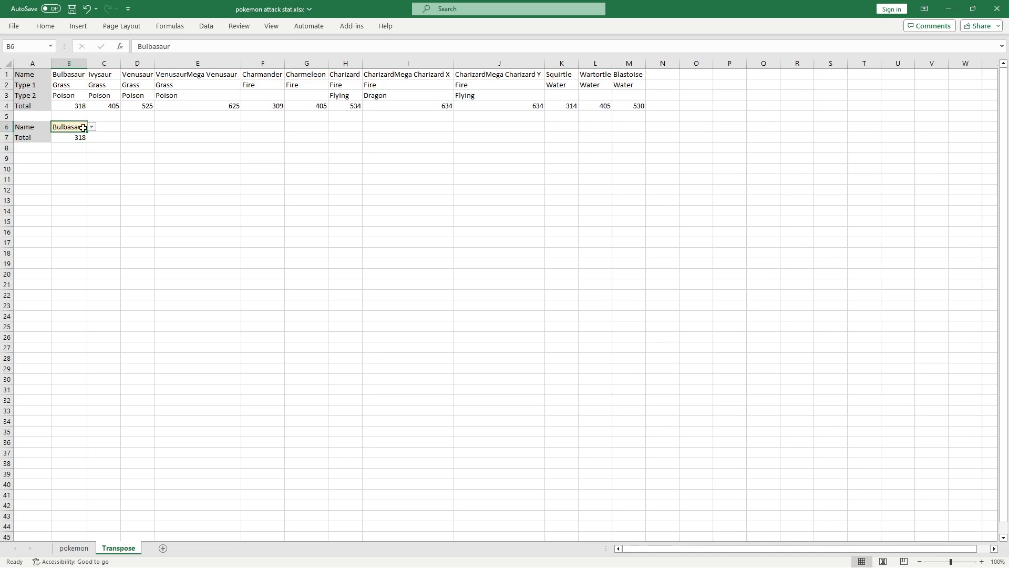
{"action": "left_click", "coordinate": [92, 127]}
{"action": "left_click", "coordinate": [87, 155]}
{"action": "left_click", "coordinate": [92, 127]}
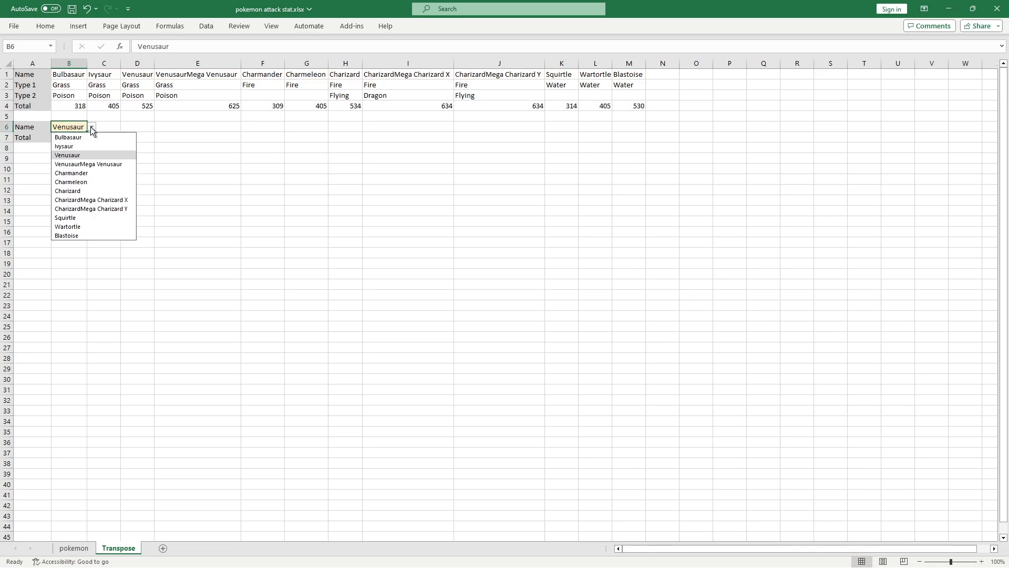
{"action": "left_click", "coordinate": [84, 190]}
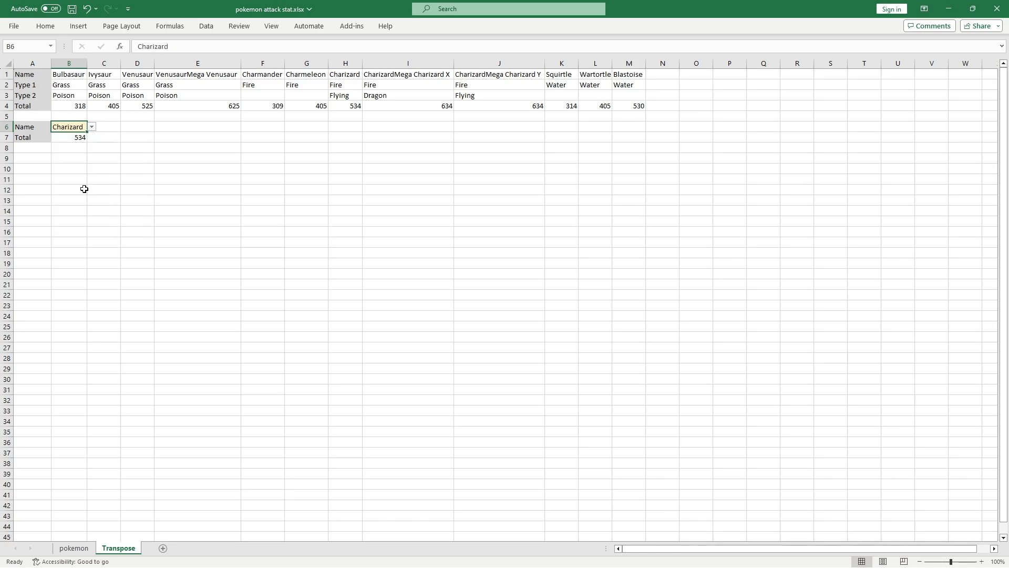
{"action": "left_click", "coordinate": [92, 126]}
{"action": "left_click", "coordinate": [86, 138]}
Step: On the pokemon sheet, enter =XLOOKUP(O2,B2:B801,A2:A801) in the Pokedex cell P2
{"action": "left_click", "coordinate": [84, 549]}
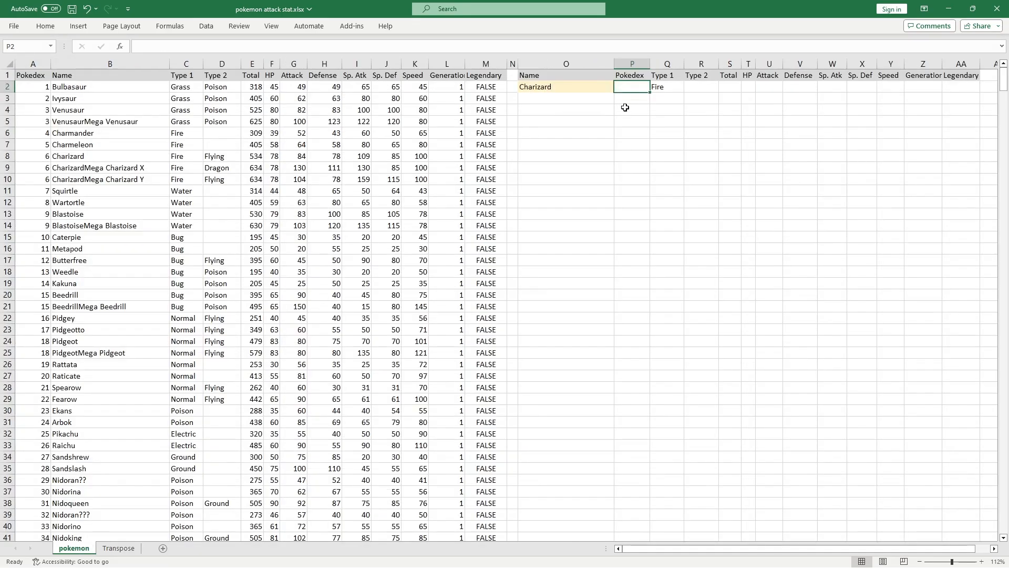
{"action": "type", "text": "=xlo"}
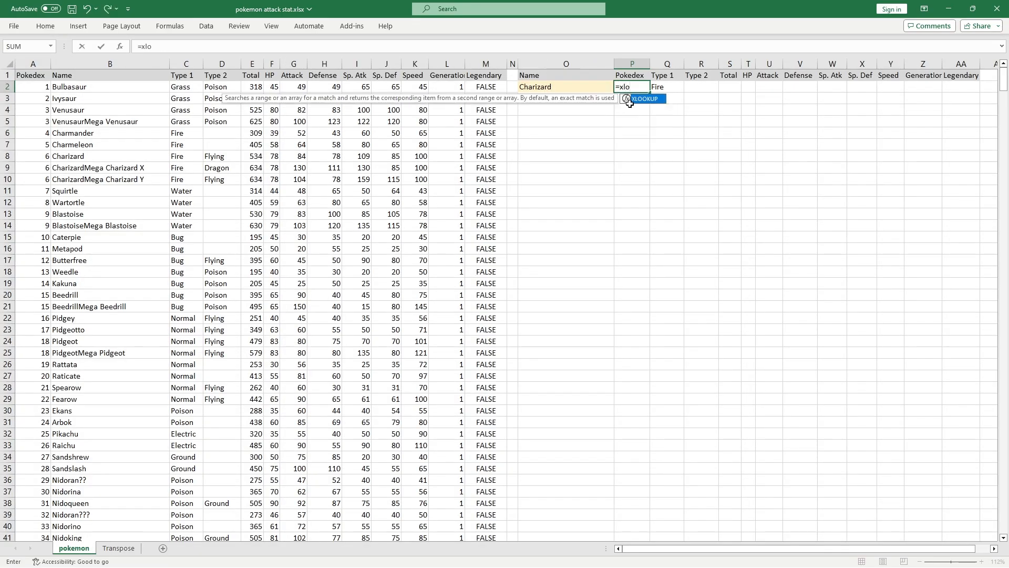
{"action": "key", "text": "Tab"}
{"action": "left_click", "coordinate": [589, 88]}
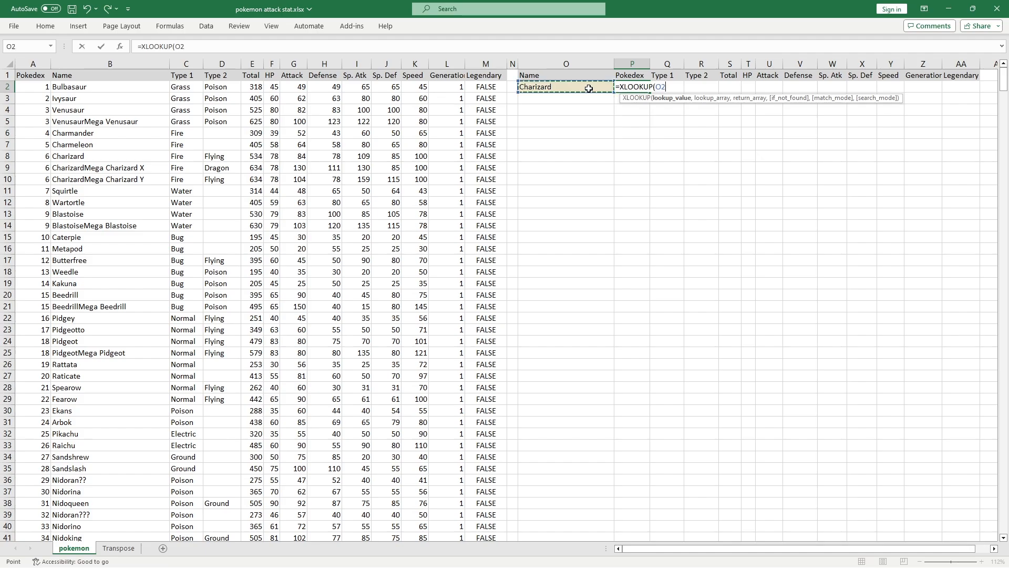
{"action": "type", "text": ","}
{"action": "left_click", "coordinate": [132, 88]}
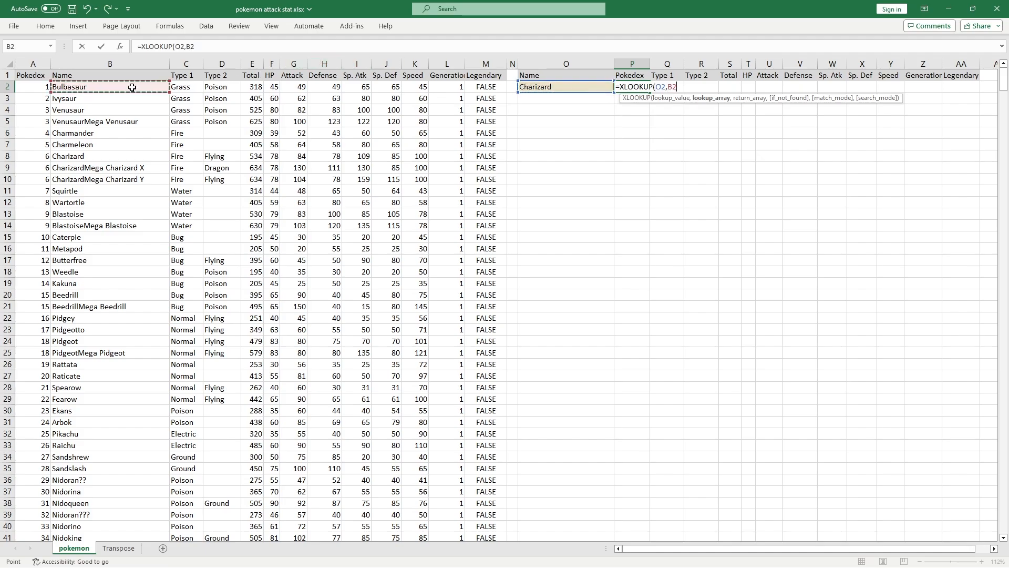
{"action": "key", "text": "ctrl+shift+Down"}
{"action": "type", "text": ","}
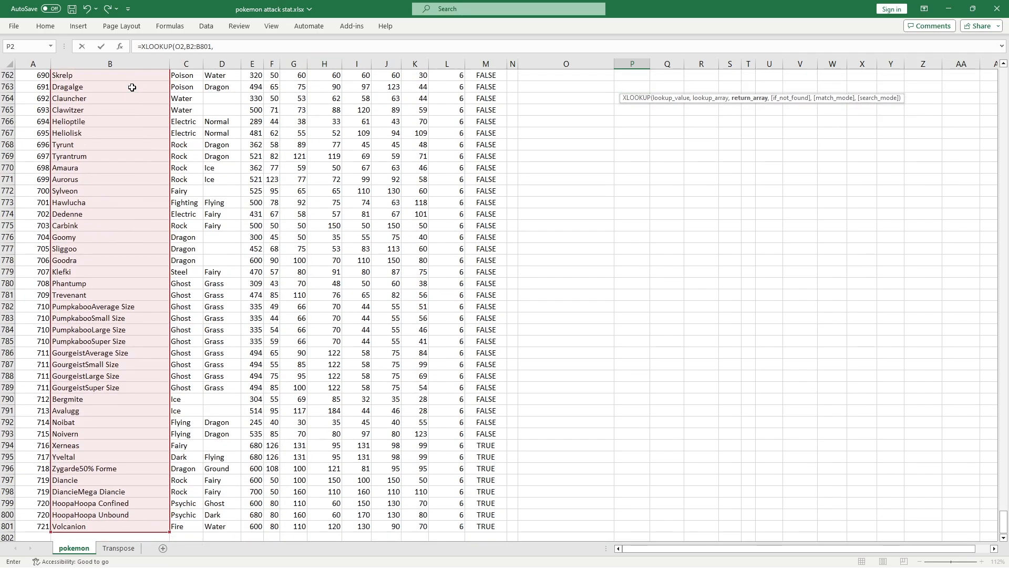
{"action": "key", "text": "Up"}
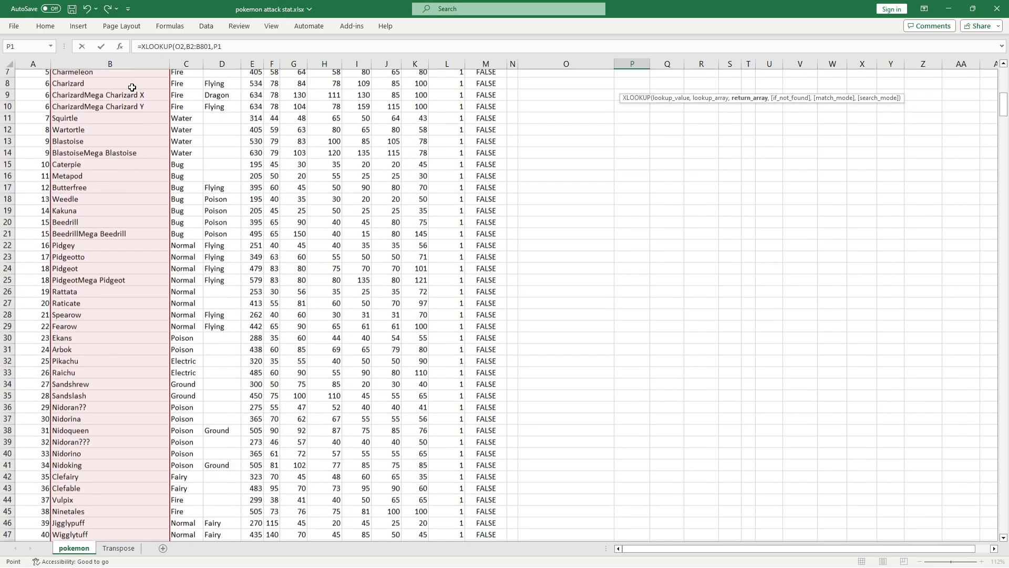
{"action": "key", "text": "Left"}
{"action": "key", "text": "Left"}
{"action": "key", "text": "Left"}
{"action": "key", "text": "Left"}
{"action": "key", "text": "Left"}
{"action": "key", "text": "Left"}
{"action": "key", "text": "Left"}
{"action": "key", "text": "Left"}
{"action": "key", "text": "Left"}
{"action": "key", "text": "Left"}
{"action": "key", "text": "Left"}
{"action": "key", "text": "Left"}
{"action": "key", "text": "Left"}
{"action": "key", "text": "Left"}
{"action": "key", "text": "Left"}
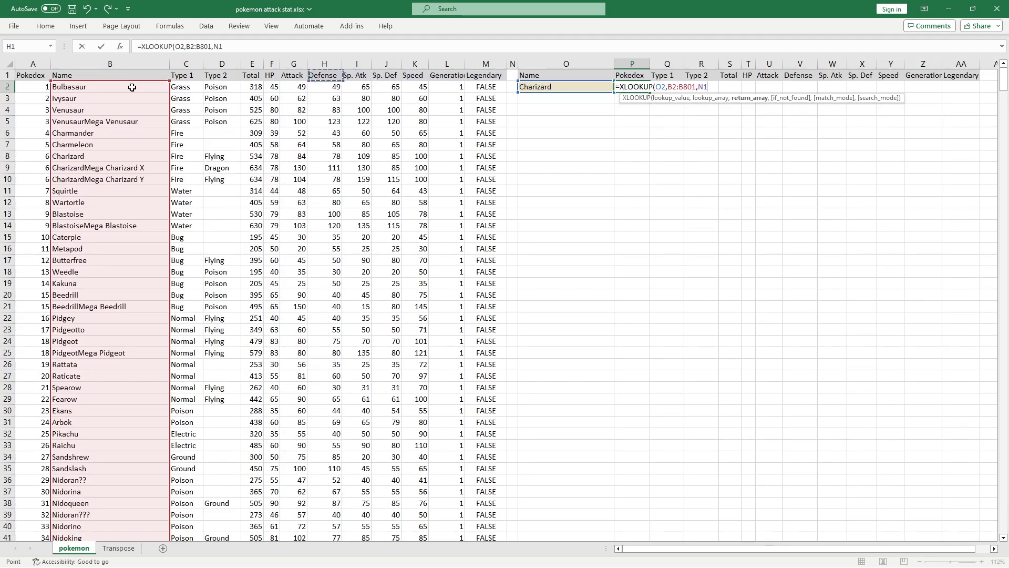
{"action": "key", "text": "Down"}
{"action": "key", "text": "ctrl+shift+Down"}
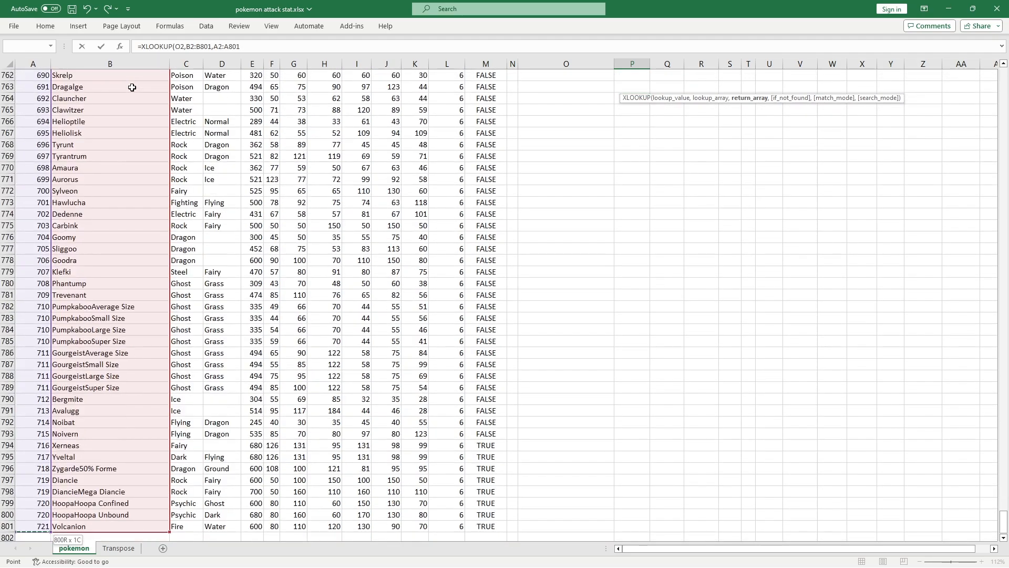
{"action": "type", "text": ")"}
{"action": "key", "text": "ctrl+Return"}
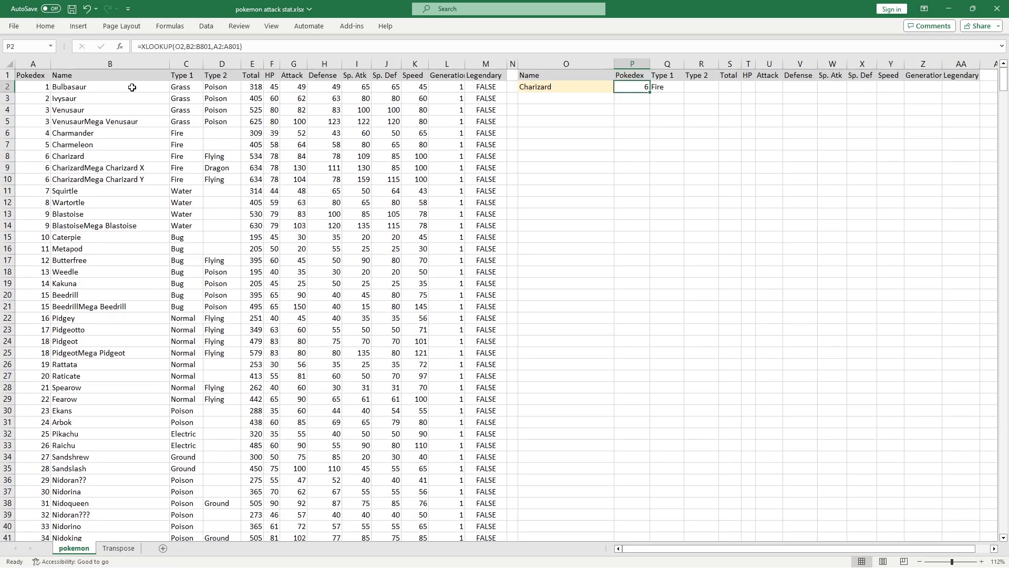
Step: Test the Pokedex and Type 1 lookups by choosing Bulbasaur, Ivysaur and finally Venusaur as the name in O2
{"action": "left_click", "coordinate": [582, 86]}
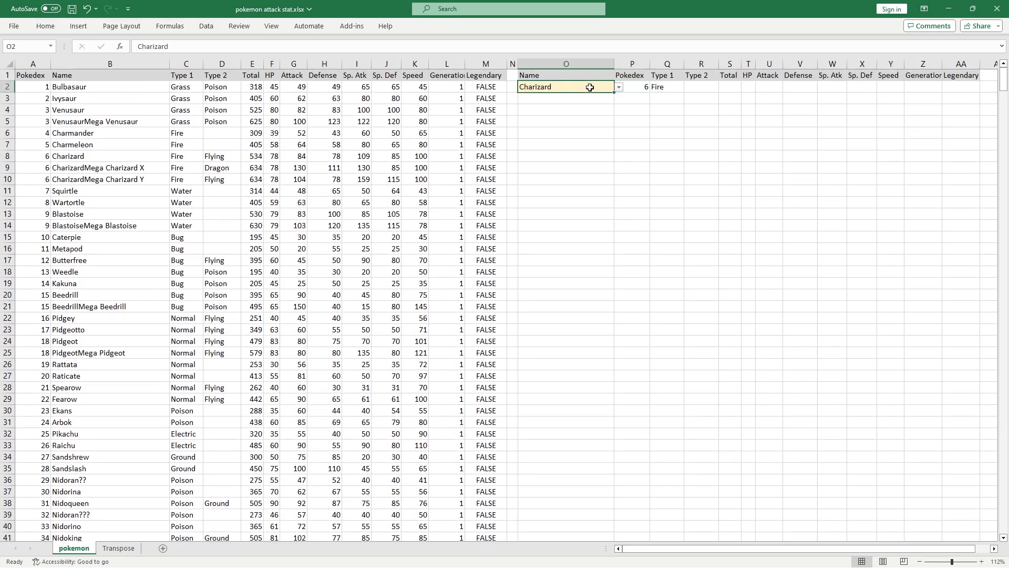
{"action": "left_click", "coordinate": [620, 89]}
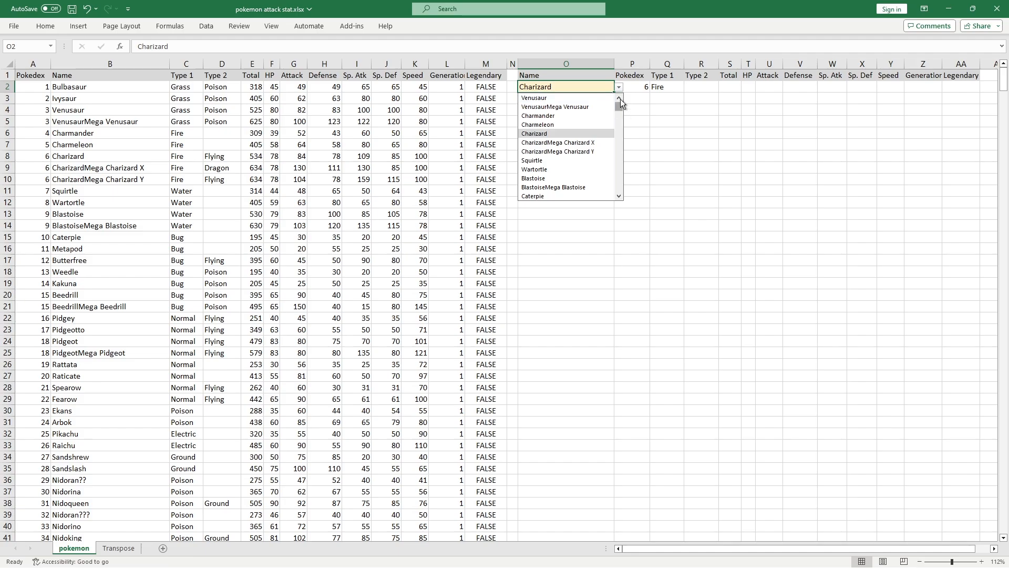
{"action": "left_click", "coordinate": [621, 97]}
{"action": "left_click", "coordinate": [594, 99]}
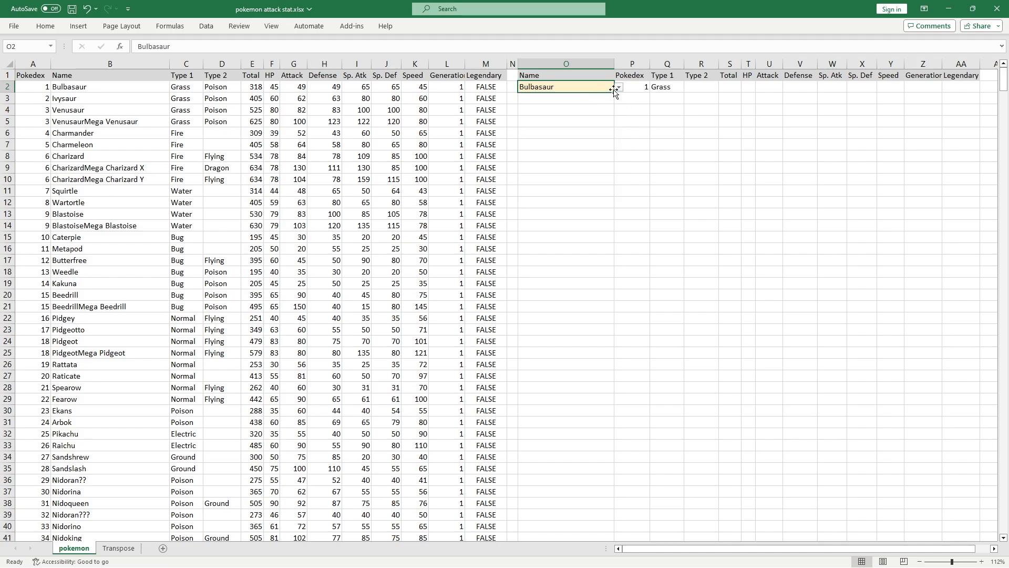
{"action": "left_click", "coordinate": [620, 87]}
{"action": "left_click", "coordinate": [586, 104]}
{"action": "left_click", "coordinate": [618, 89]}
{"action": "left_click", "coordinate": [593, 114]}
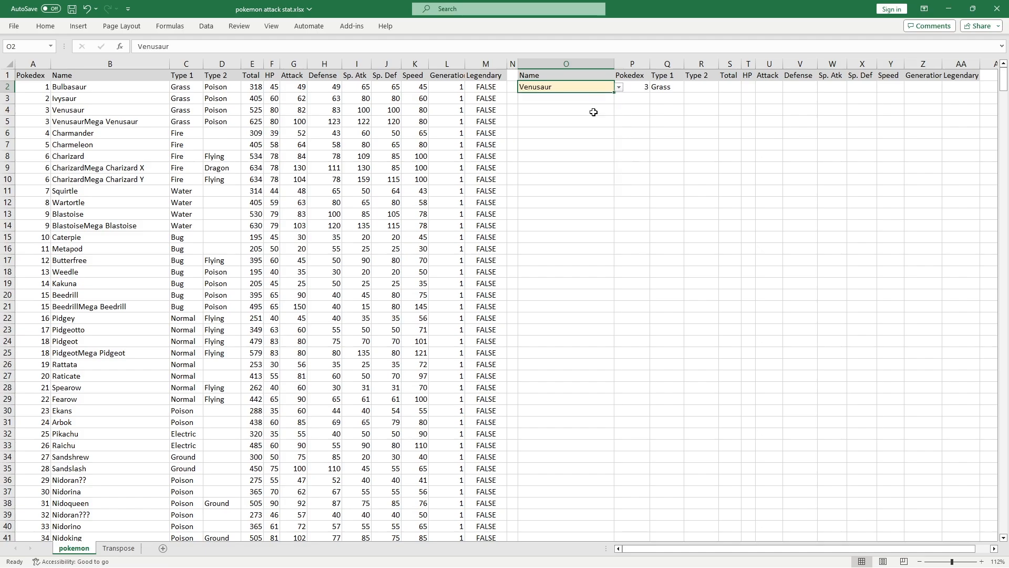
Step: Clear the VLOOKUP formula from the Type 1 cell Q2 on the pokemon sheet
{"action": "left_click", "coordinate": [678, 105]}
{"action": "left_click", "coordinate": [645, 89]}
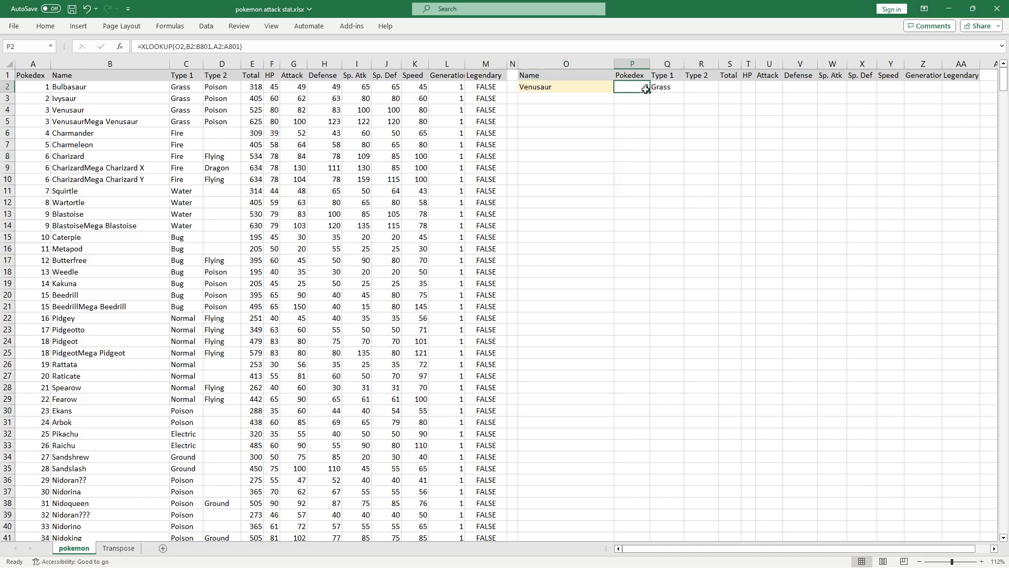
{"action": "key", "text": "Right"}
{"action": "key", "text": "F2"}
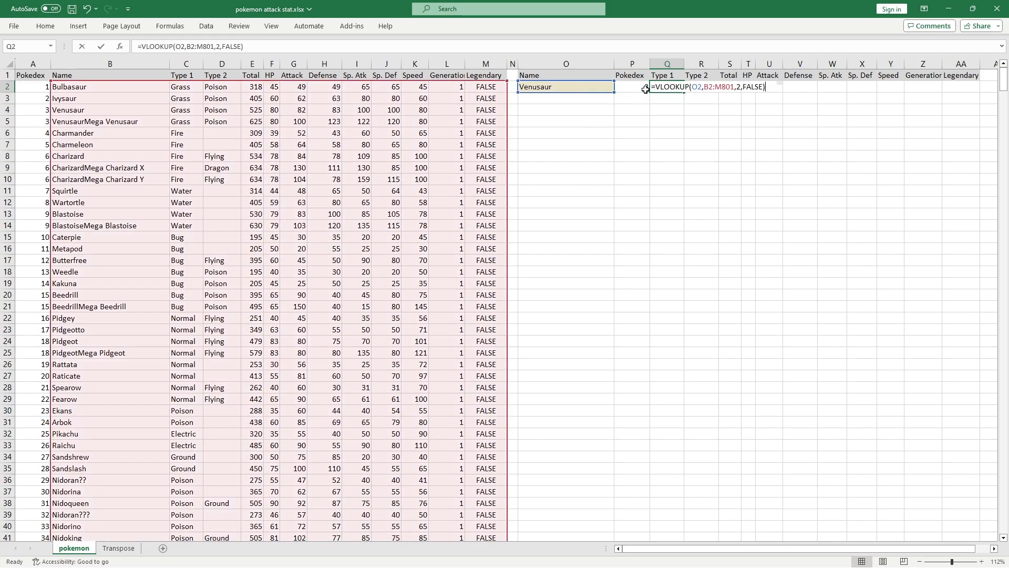
{"action": "key", "text": "ctrl+a"}
{"action": "key", "text": "BackSpace"}
{"action": "key", "text": "Return"}
{"action": "key", "text": "Up"}
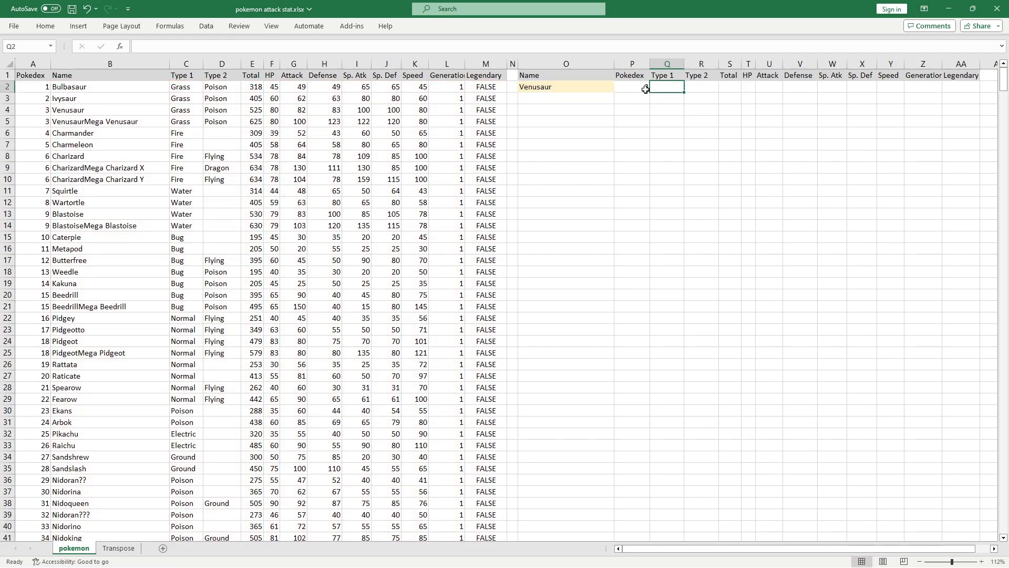
Step: Start an XLOOKUP formula in Q2 with O2 as the lookup value and B2:B801 as the lookup array
{"action": "type", "text": "=xl"}
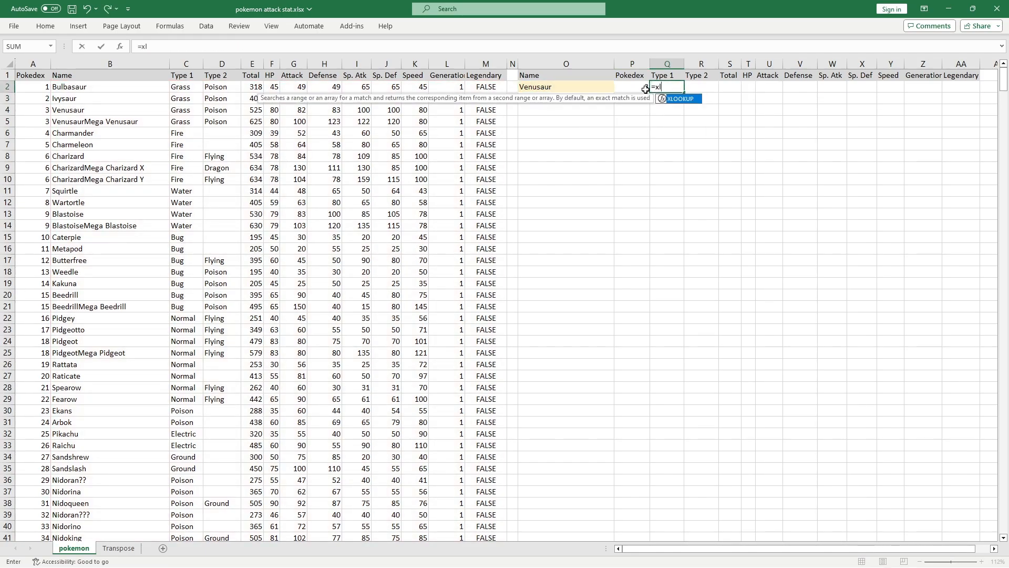
{"action": "double_click", "coordinate": [677, 99]}
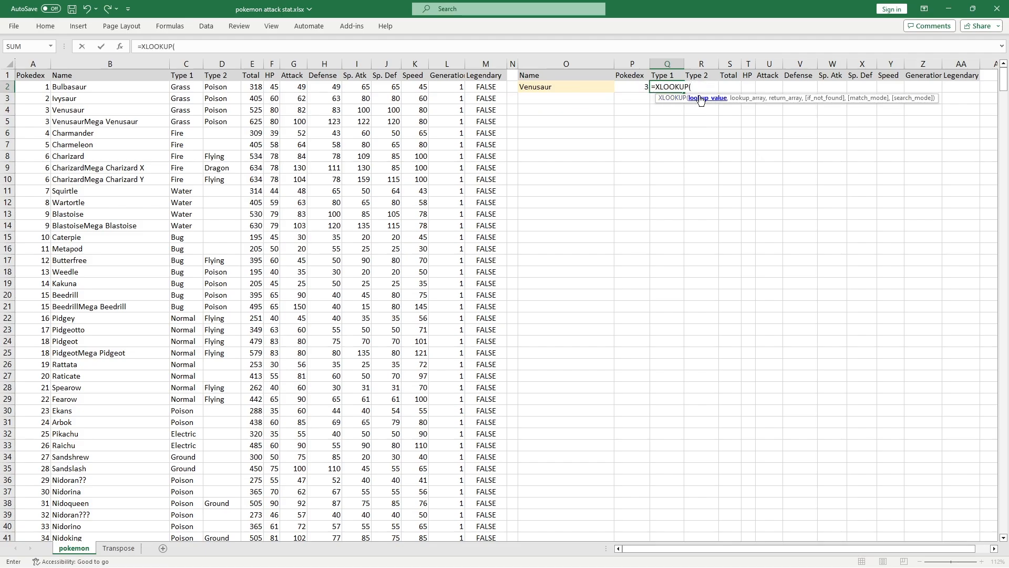
{"action": "left_click", "coordinate": [583, 85]}
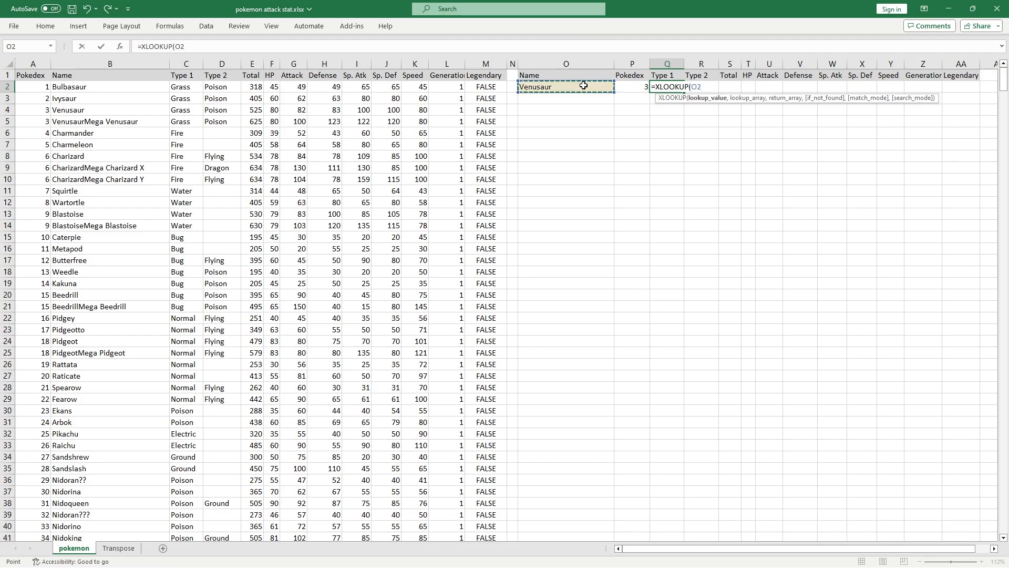
{"action": "type", "text": ","}
{"action": "left_click", "coordinate": [140, 85]}
{"action": "key", "text": "ctrl+shift+Down"}
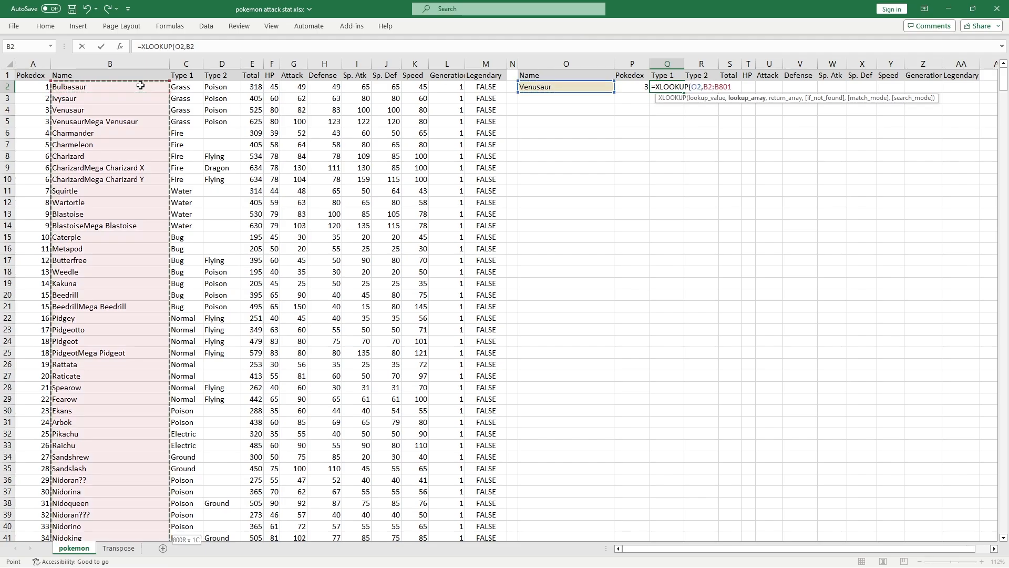
{"action": "type", "text": ","}
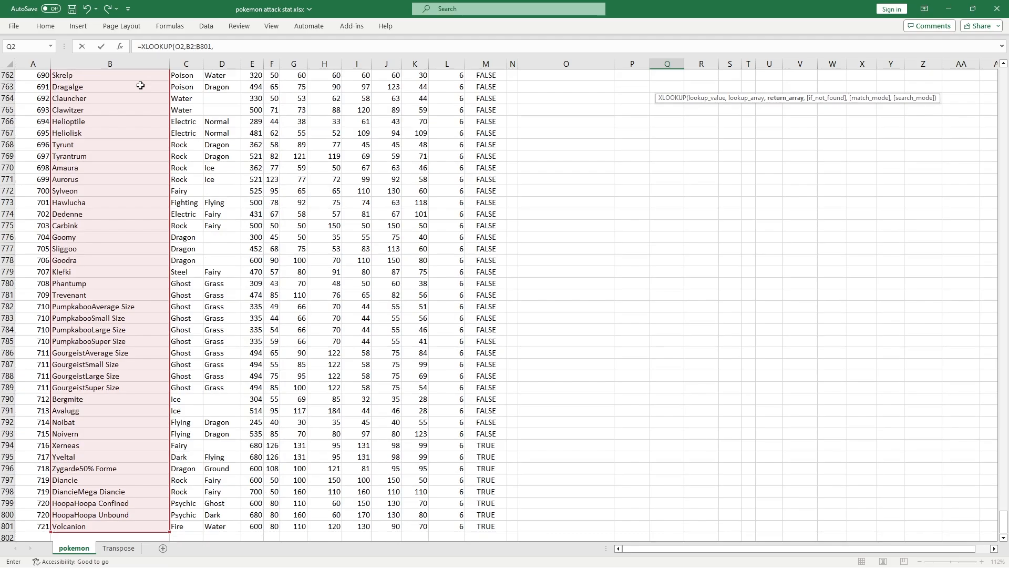
Step: Complete the Q2 formula with C2:M801 as the return array, giving =XLOOKUP(O2,B2:B801,C2:M801)
{"action": "left_click", "coordinate": [180, 86]}
{"action": "key", "text": "ctrl+Up"}
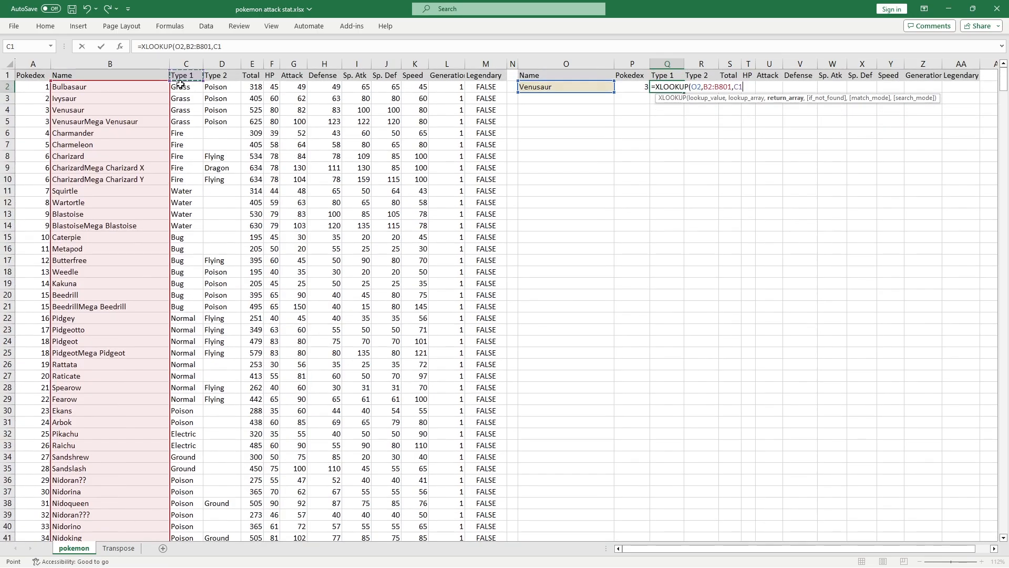
{"action": "key", "text": "Down"}
{"action": "key", "text": "ctrl+shift+Right"}
{"action": "key", "text": "ctrl+shift+Down"}
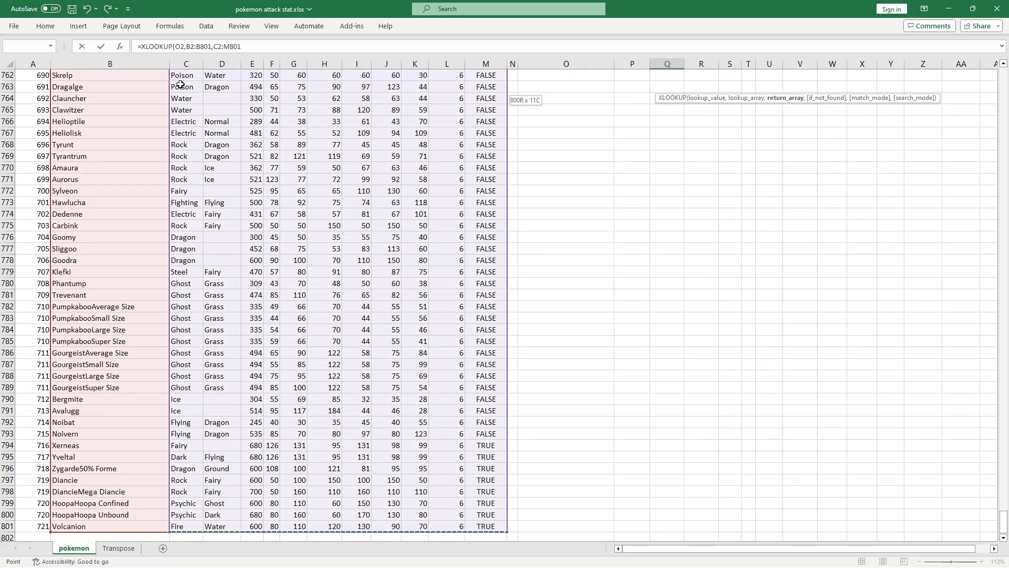
{"action": "type", "text": ")"}
{"action": "key", "text": "ctrl+Return"}
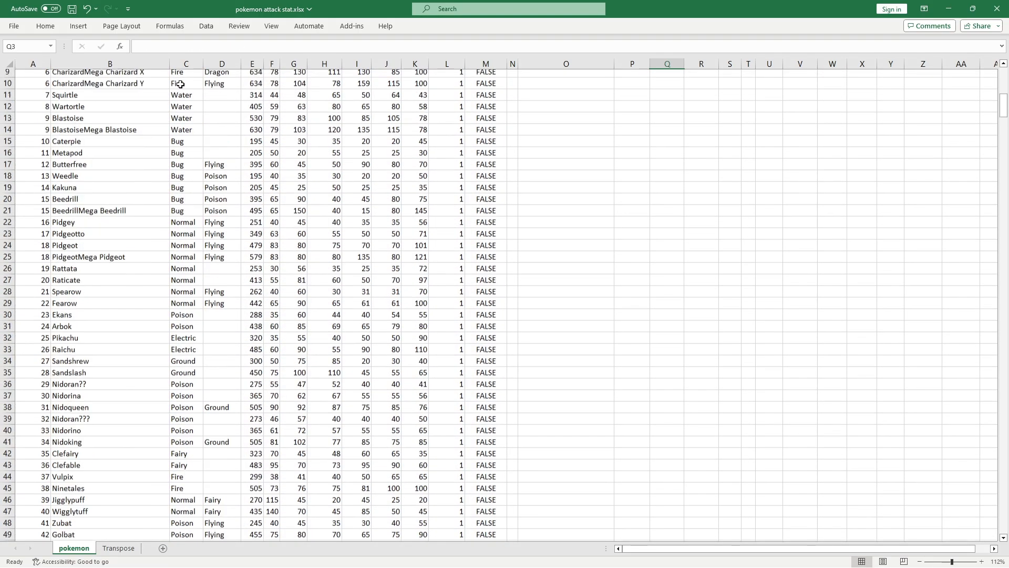
{"action": "scroll", "coordinate": [180, 85], "scroll_direction": "up", "scroll_amount": 1}
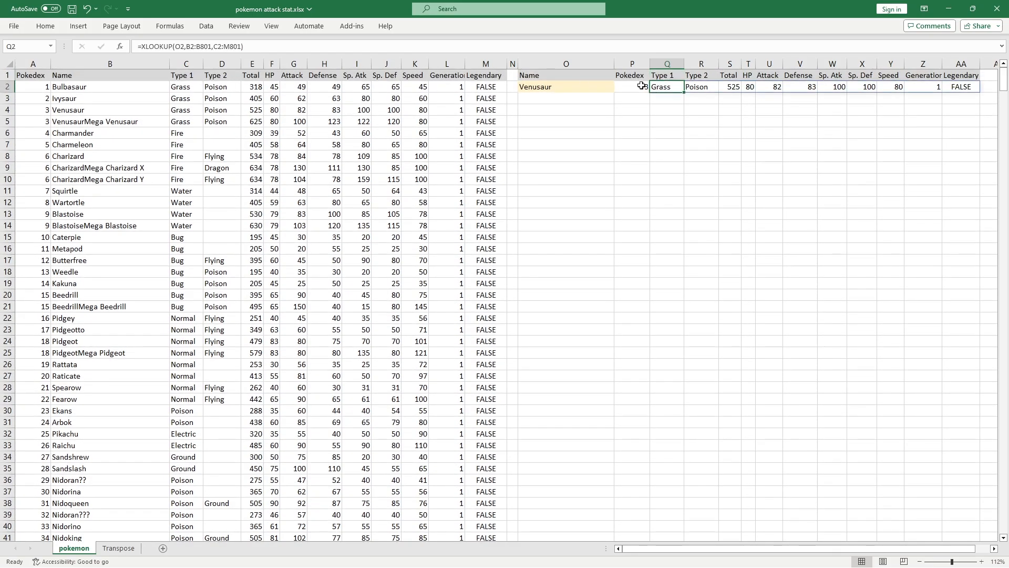
Step: Test the full-row lookup by choosing Charizard and finally Ivysaur as the name in O2
{"action": "left_click", "coordinate": [603, 88]}
{"action": "left_click", "coordinate": [619, 87]}
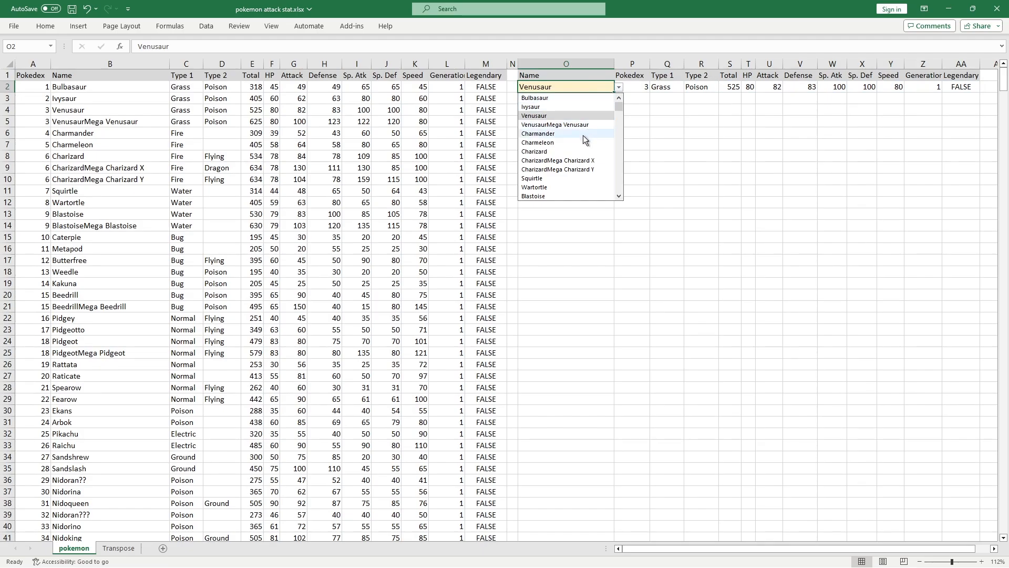
{"action": "left_click", "coordinate": [582, 152]}
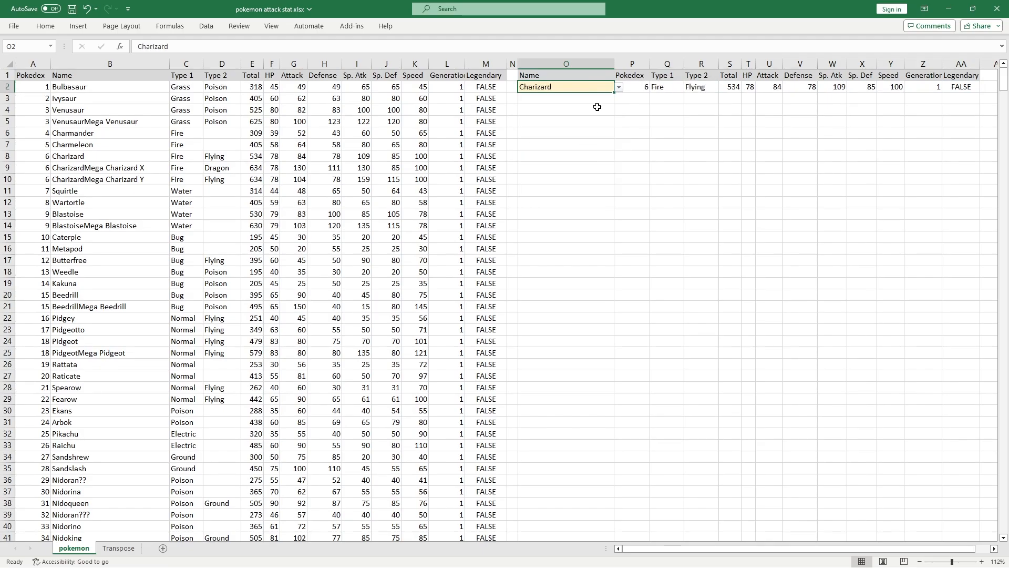
{"action": "left_click", "coordinate": [619, 87]}
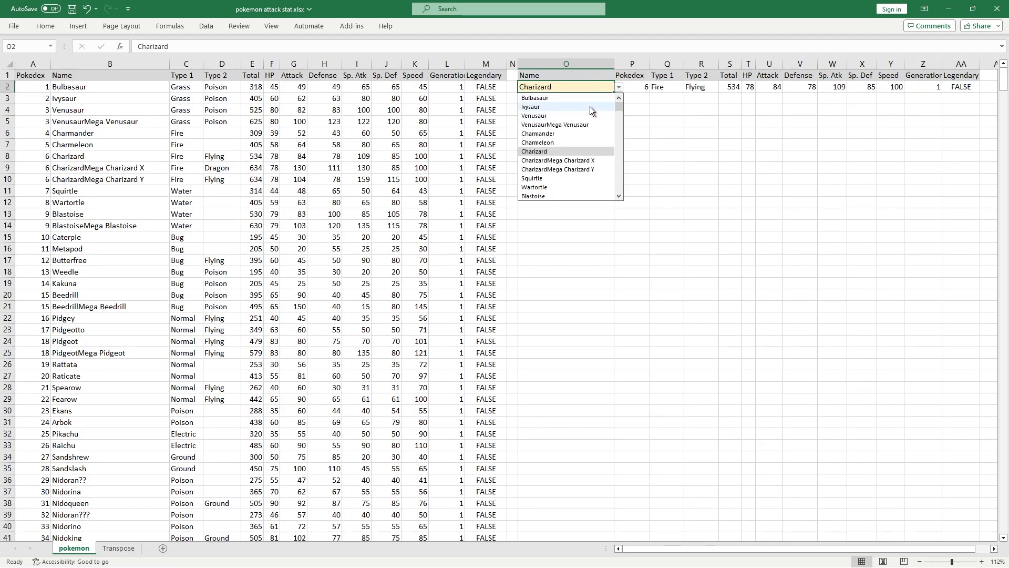
{"action": "left_click", "coordinate": [589, 107]}
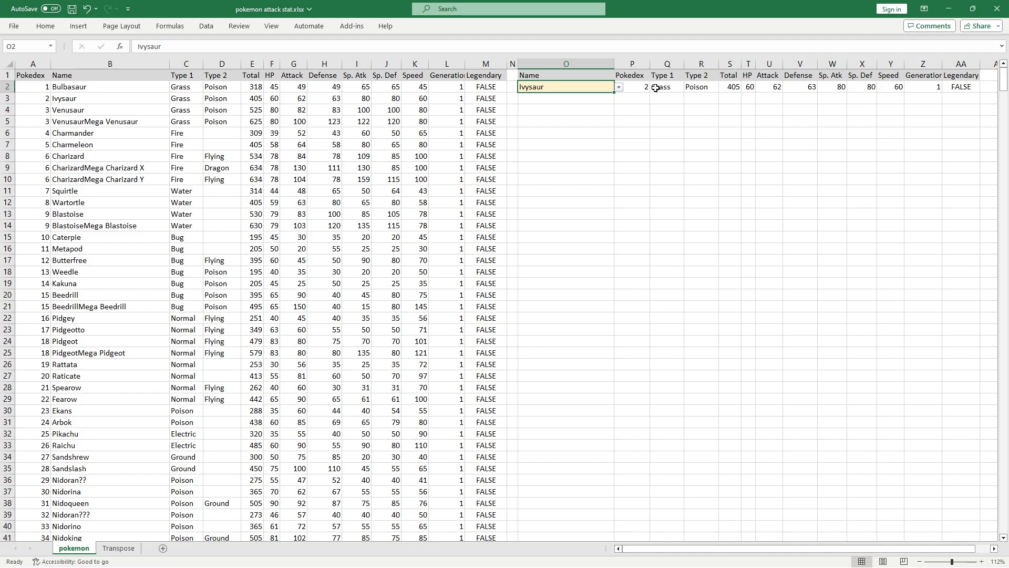
Step: Enter 6 as a Pokedex number in P3
{"action": "left_click", "coordinate": [634, 99]}
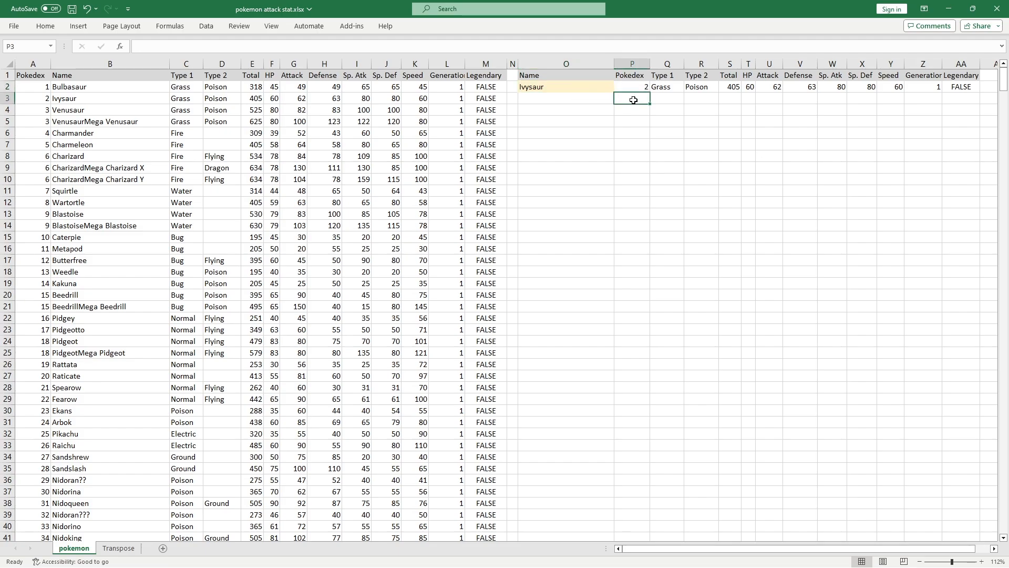
{"action": "type", "text": "6"}
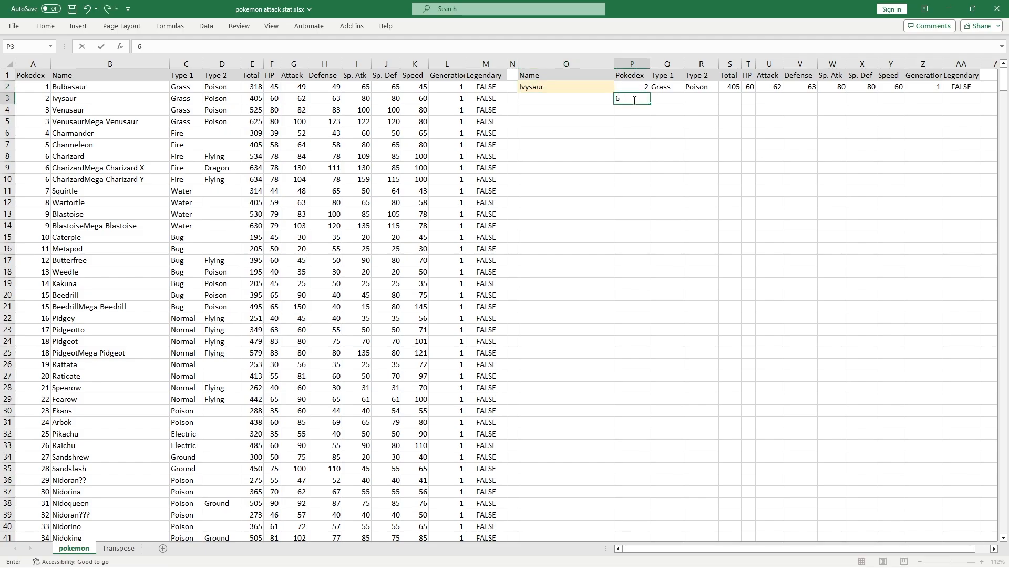
{"action": "key", "text": "Return"}
Step: Start an XLOOKUP formula in Q3 with P3 as the lookup value and A2:A801 as the lookup array
{"action": "key", "text": "Up"}
{"action": "key", "text": "Up"}
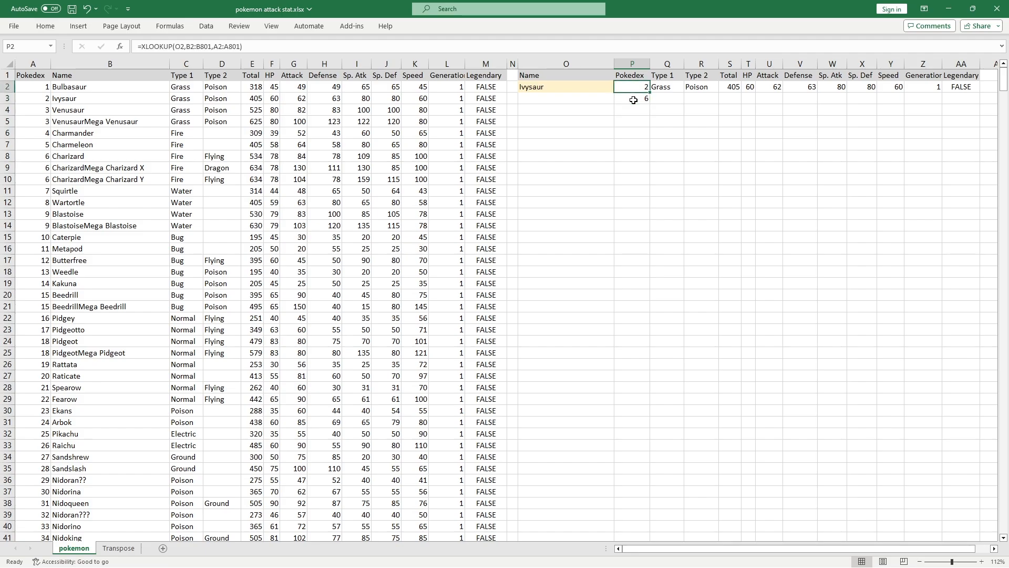
{"action": "key", "text": "Right"}
{"action": "key", "text": "Down"}
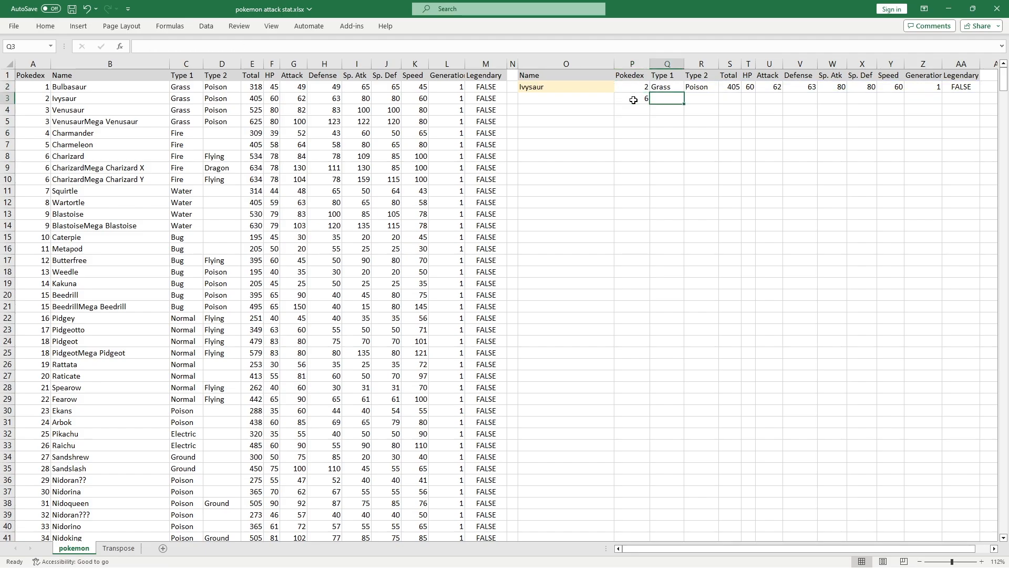
{"action": "type", "text": "=xlo"}
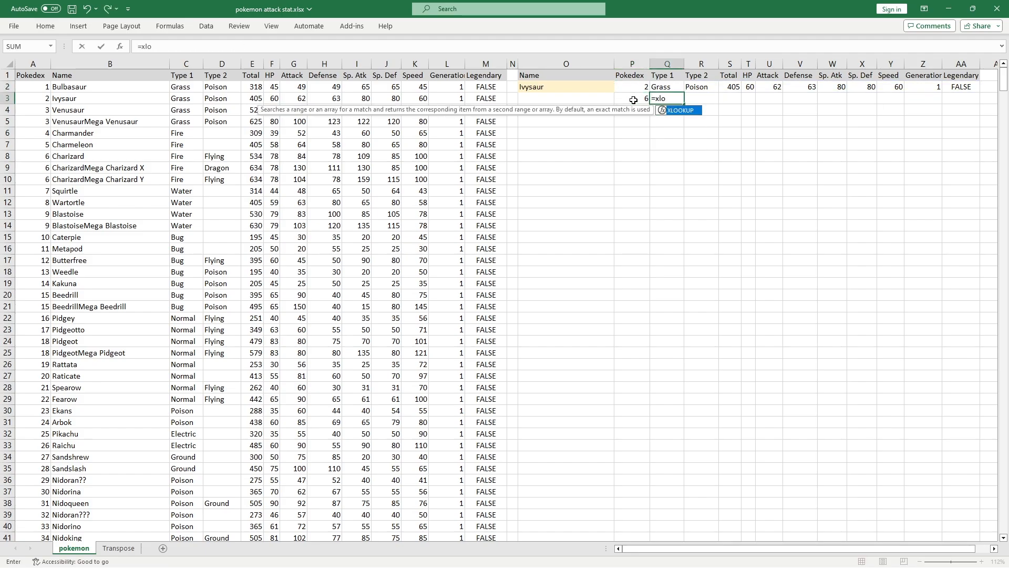
{"action": "key", "text": "Tab"}
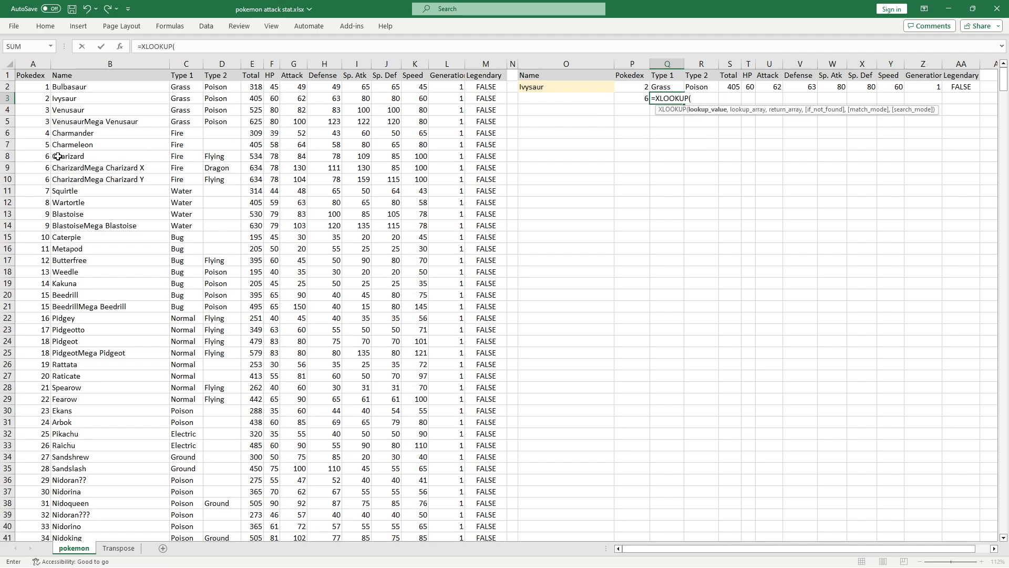
{"action": "left_click", "coordinate": [638, 96]}
{"action": "type", "text": ","}
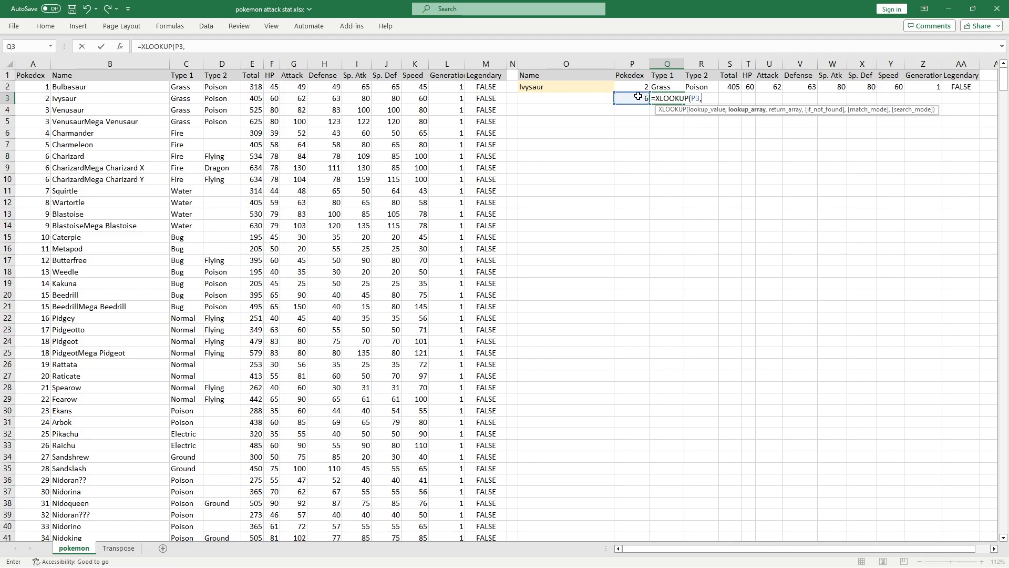
{"action": "left_click", "coordinate": [42, 85]}
{"action": "key", "text": "ctrl+shift+Down"}
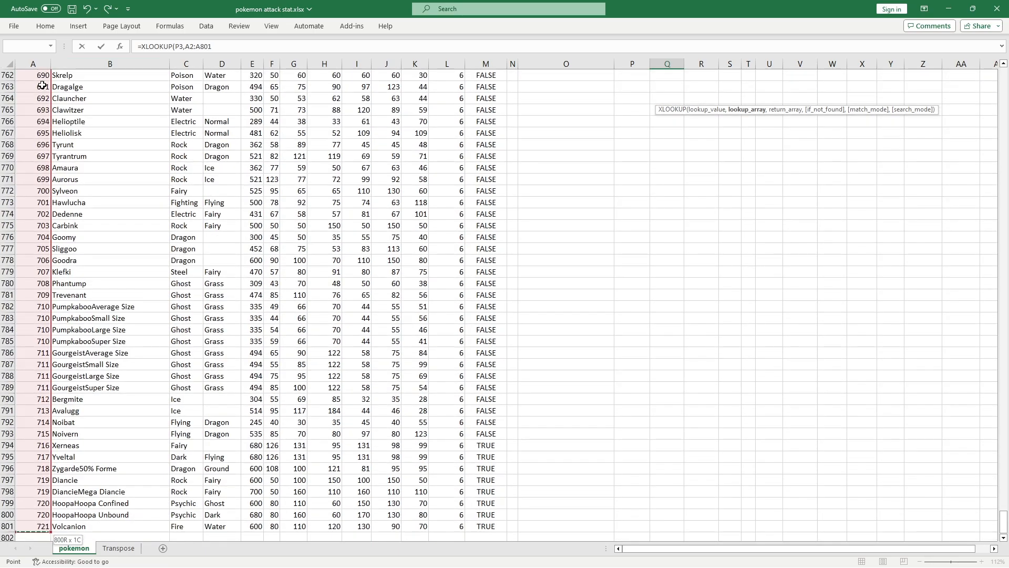
{"action": "type", "text": ","}
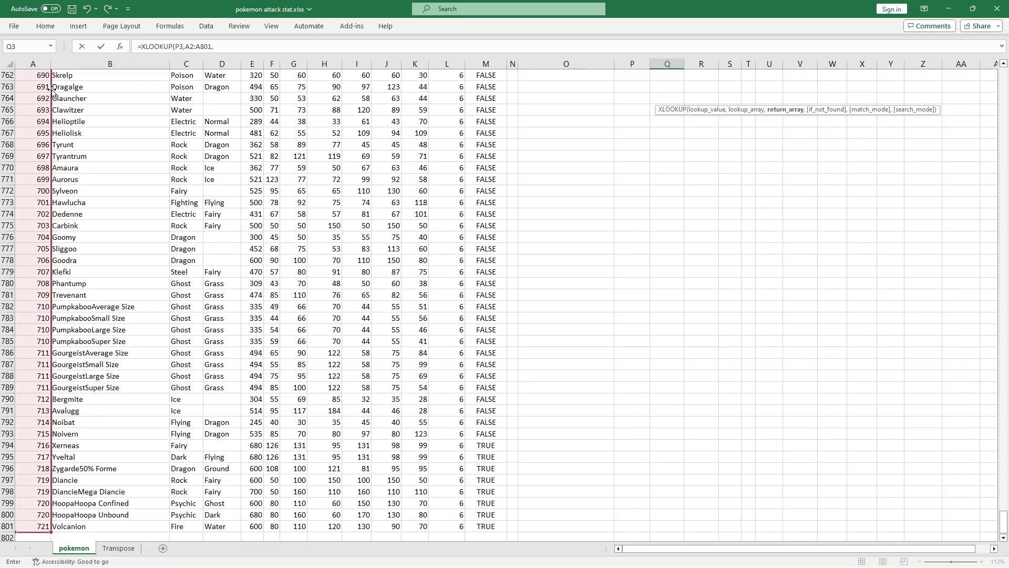
Step: Complete the Q3 formula with C2:M801 as the return array, giving =XLOOKUP(P3,A2:A801,C2:M801)
{"action": "scroll", "coordinate": [133, 91], "scroll_direction": "up", "scroll_amount": 11}
{"action": "left_click", "coordinate": [134, 91]}
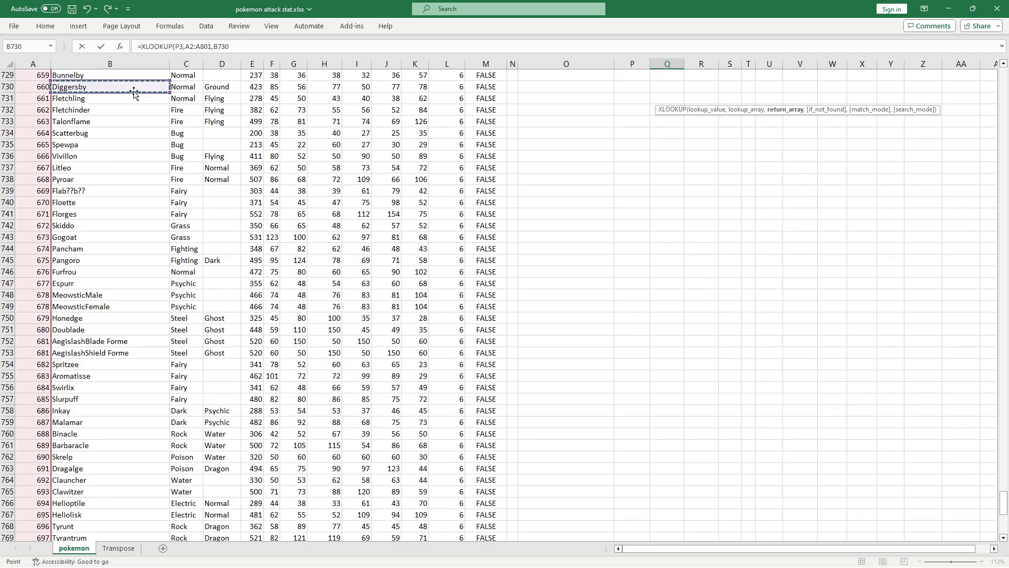
{"action": "key", "text": "ctrl+Up"}
{"action": "key", "text": "Right"}
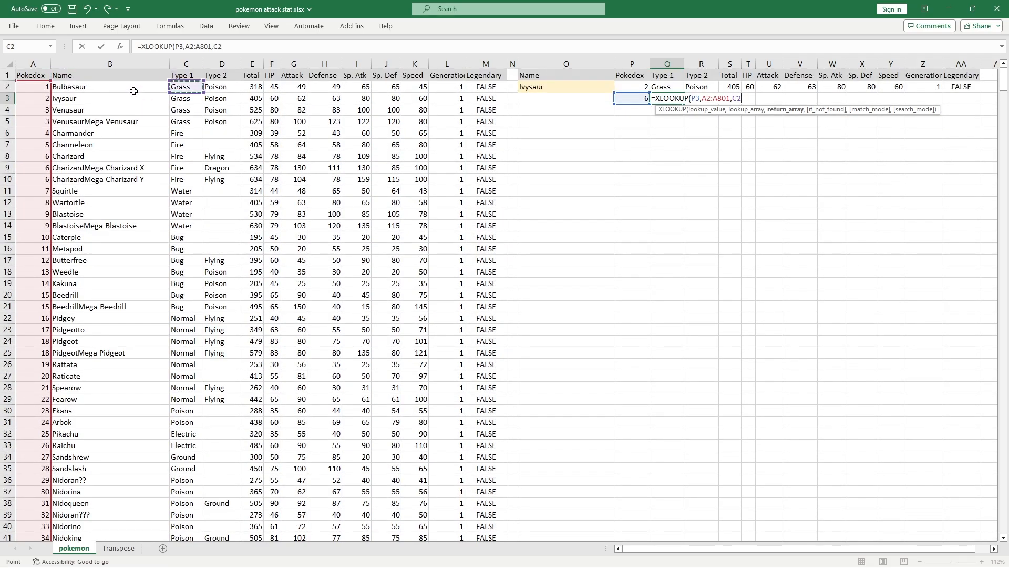
{"action": "key", "text": "Down"}
{"action": "key", "text": "ctrl+shift+Right"}
{"action": "key", "text": "ctrl+shift+Down"}
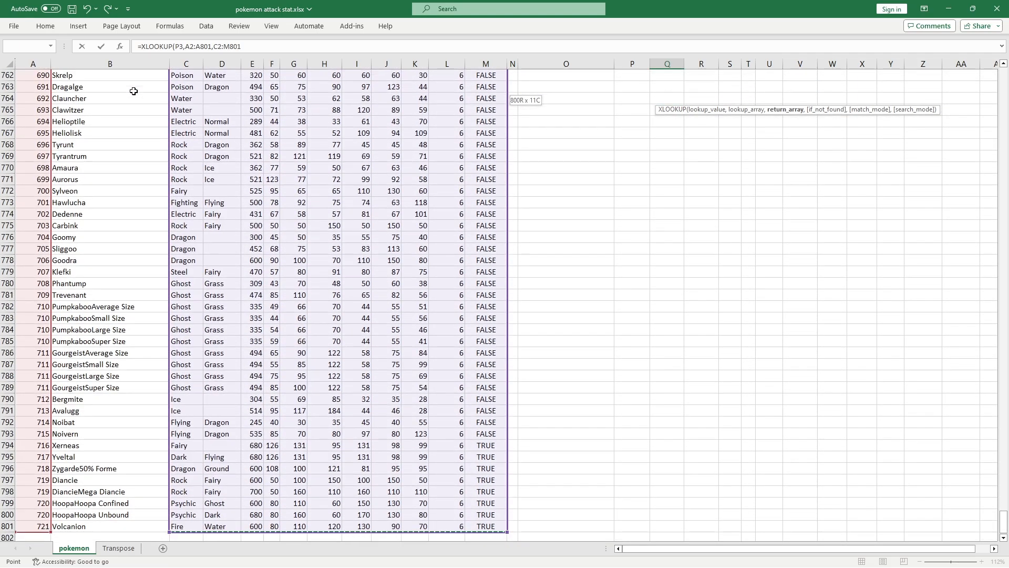
{"action": "type", "text": ")"}
{"action": "key", "text": "ctrl+Return"}
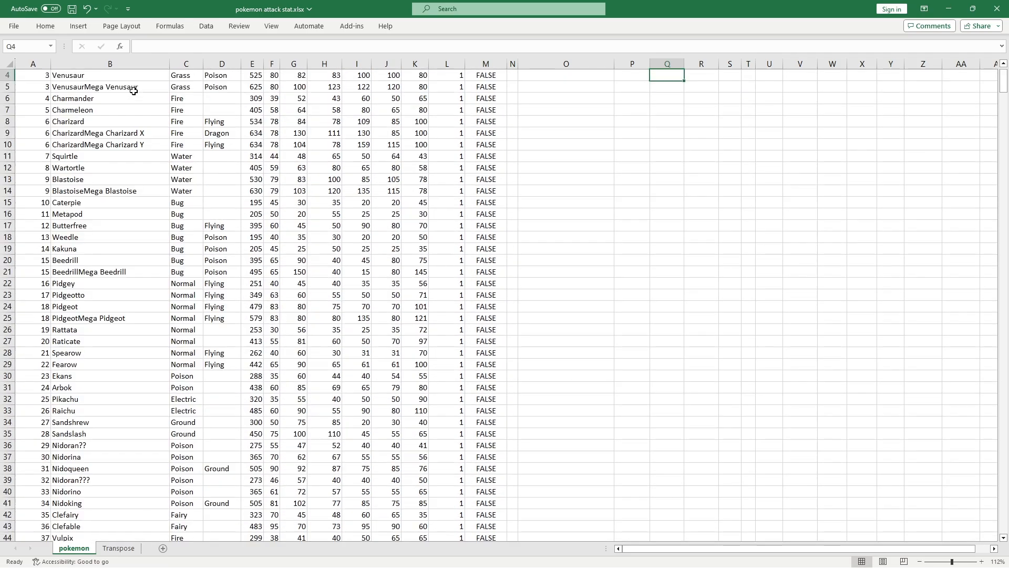
{"action": "scroll", "coordinate": [133, 91], "scroll_direction": "up", "scroll_amount": 1}
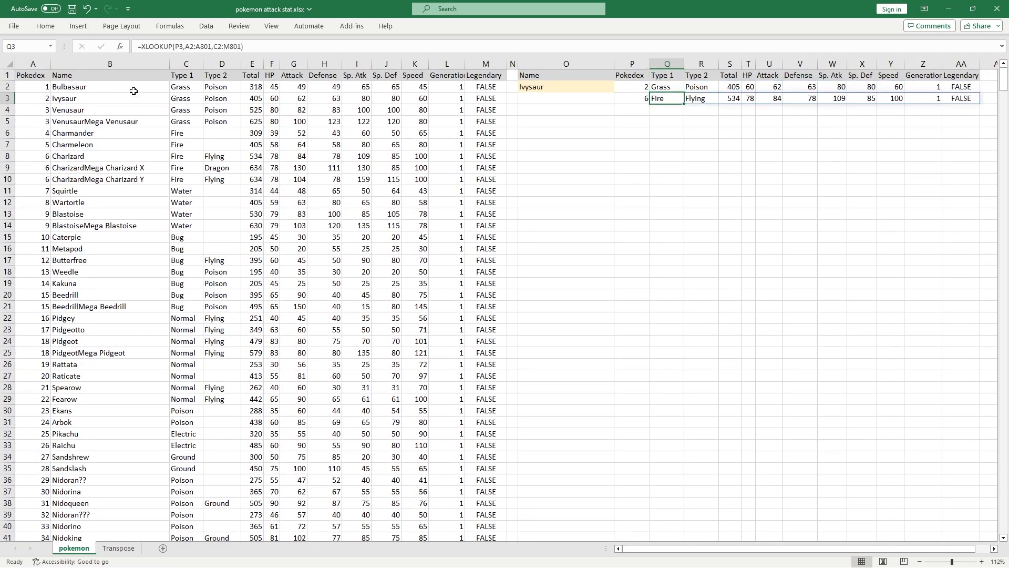
Step: Compare the row 3 lookup with Charizard's source data in C8:M8 and the repeated Pokedex numbers in A8:A10
{"action": "key", "text": "Left"}
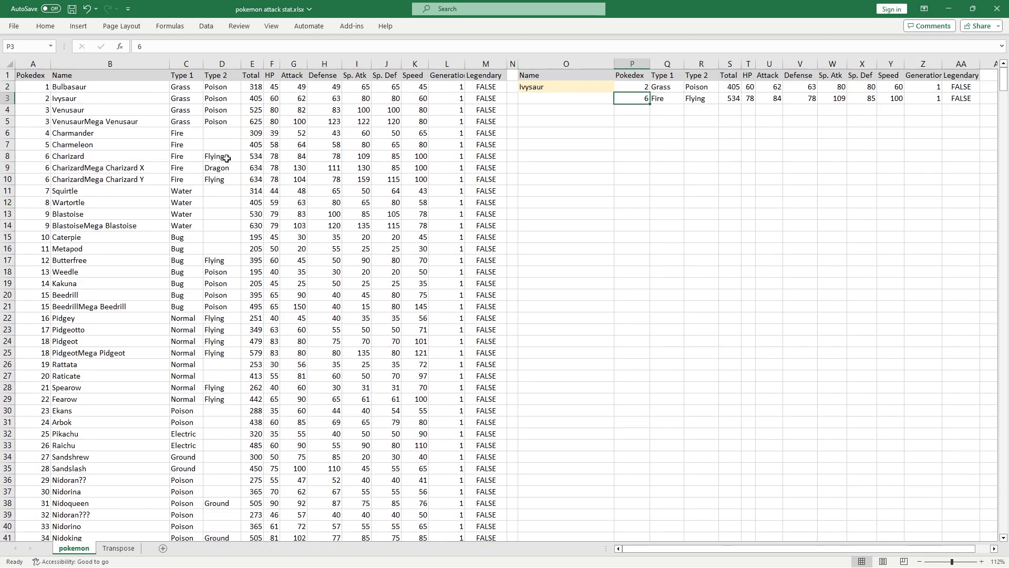
{"action": "left_click_drag", "start_coordinate": [195, 158], "coordinate": [478, 157]}
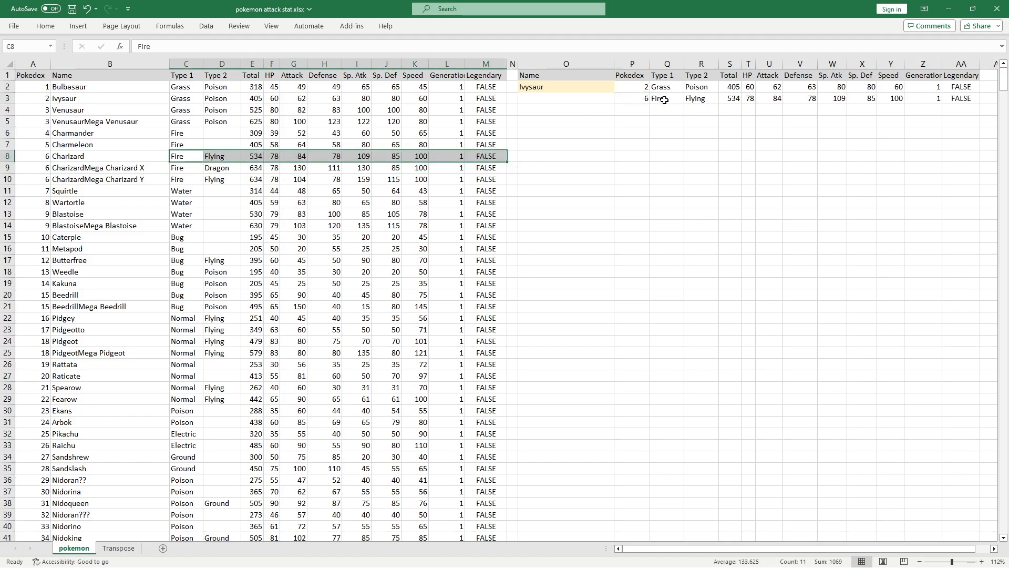
{"action": "left_click_drag", "start_coordinate": [42, 156], "coordinate": [41, 179]}
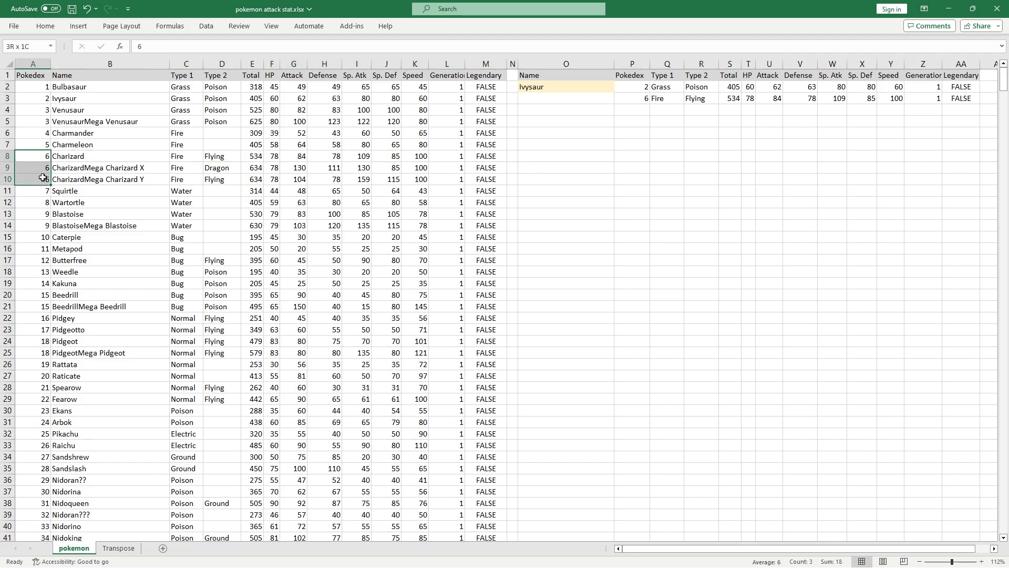
{"action": "left_click", "coordinate": [654, 99]}
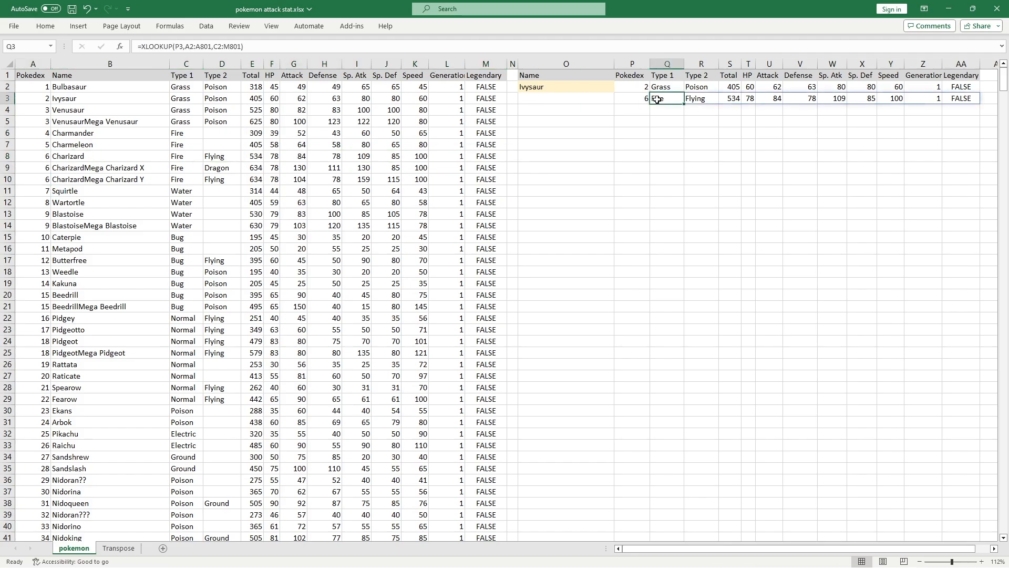
{"action": "left_click", "coordinate": [122, 45]}
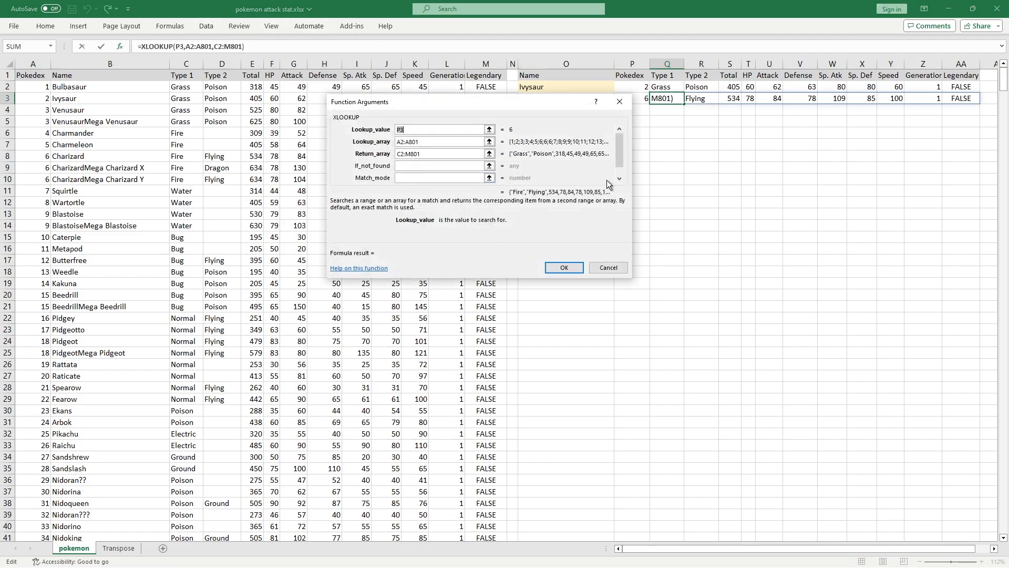
{"action": "left_click", "coordinate": [619, 178]}
{"action": "left_click", "coordinate": [420, 178]}
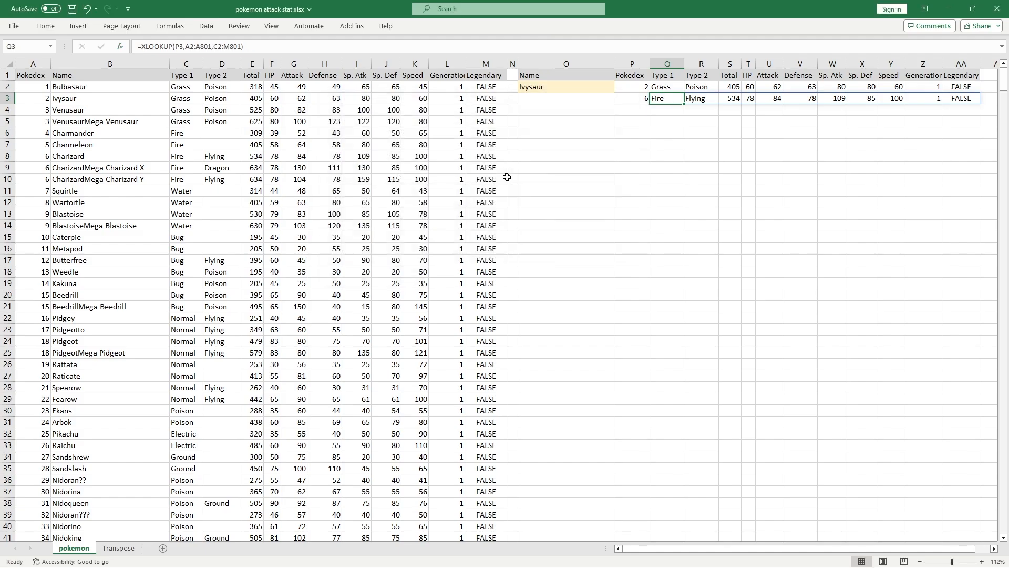
{"action": "key", "text": "Escape"}
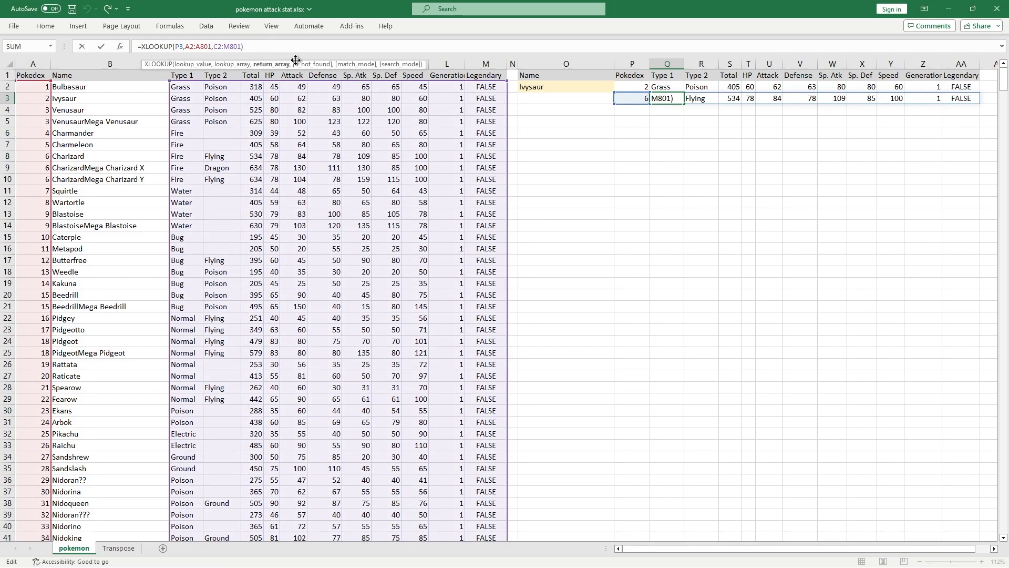
Step: Set the search mode of the XLOOKUP in Q3 to last-to-first, giving =XLOOKUP(P3,A2:A801,C2:M801,,,-1), and compare it with source row 10
{"action": "type", "text": ",,"}
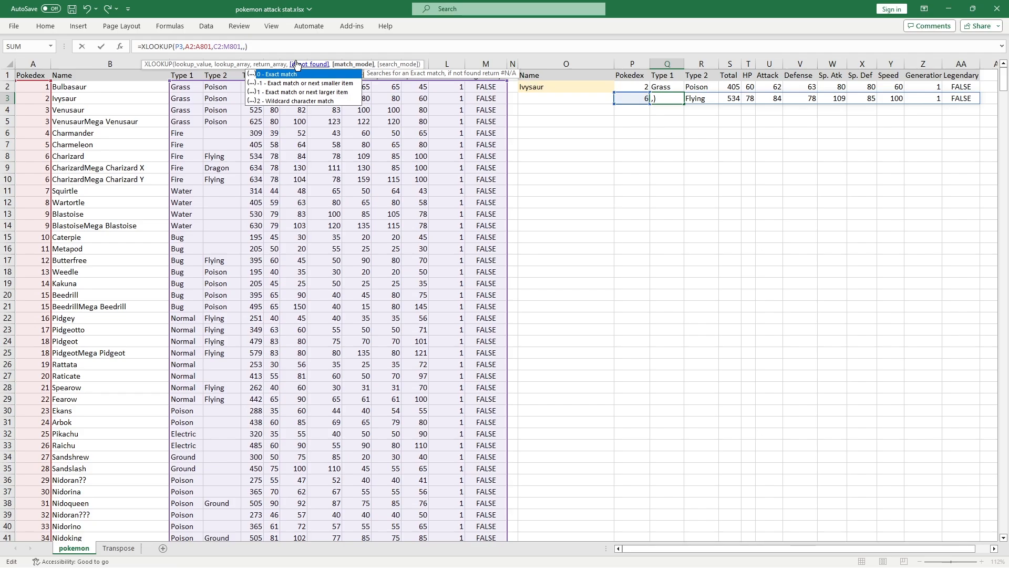
{"action": "type", "text": ","}
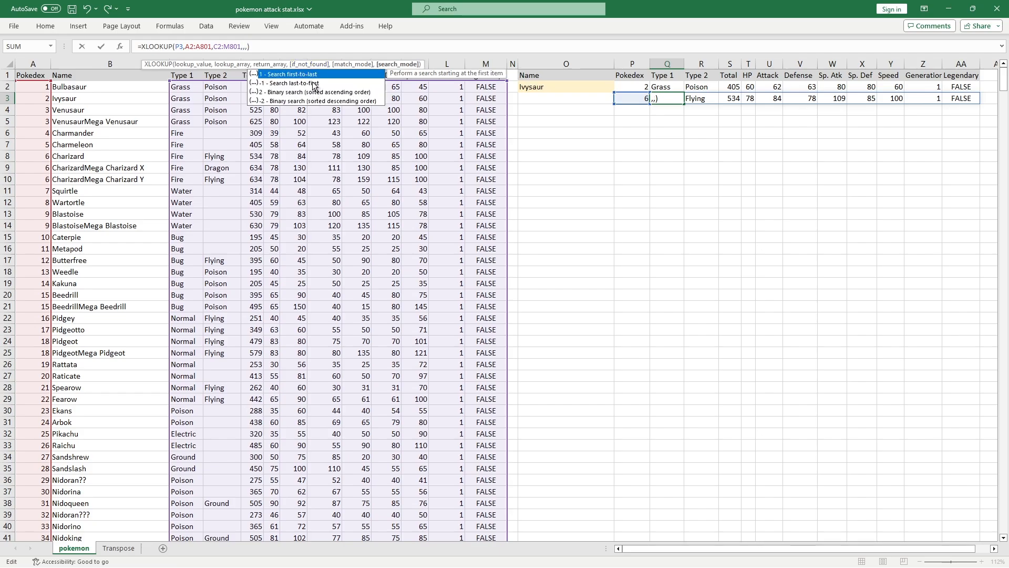
{"action": "left_click", "coordinate": [314, 83]}
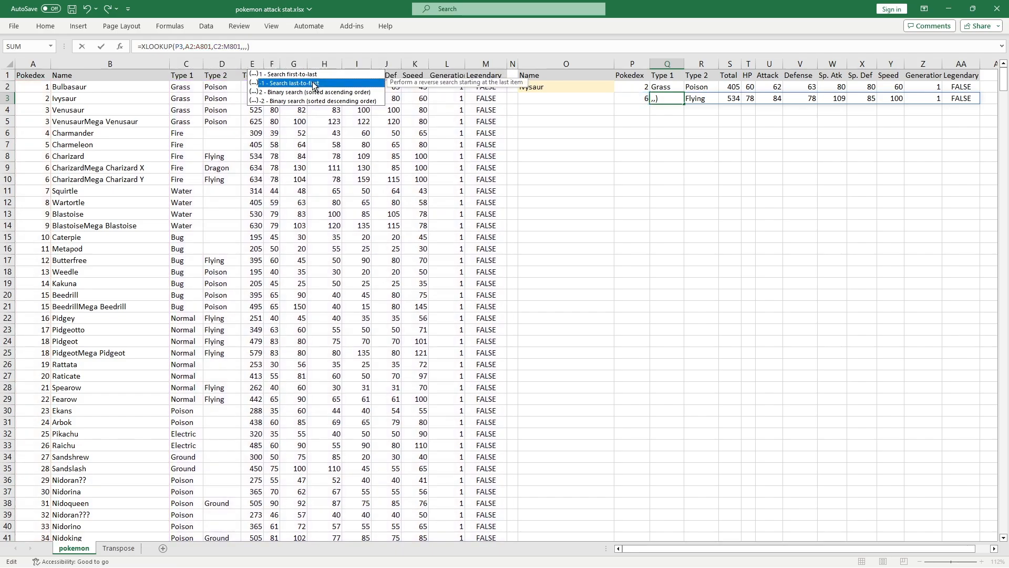
{"action": "double_click", "coordinate": [314, 83]}
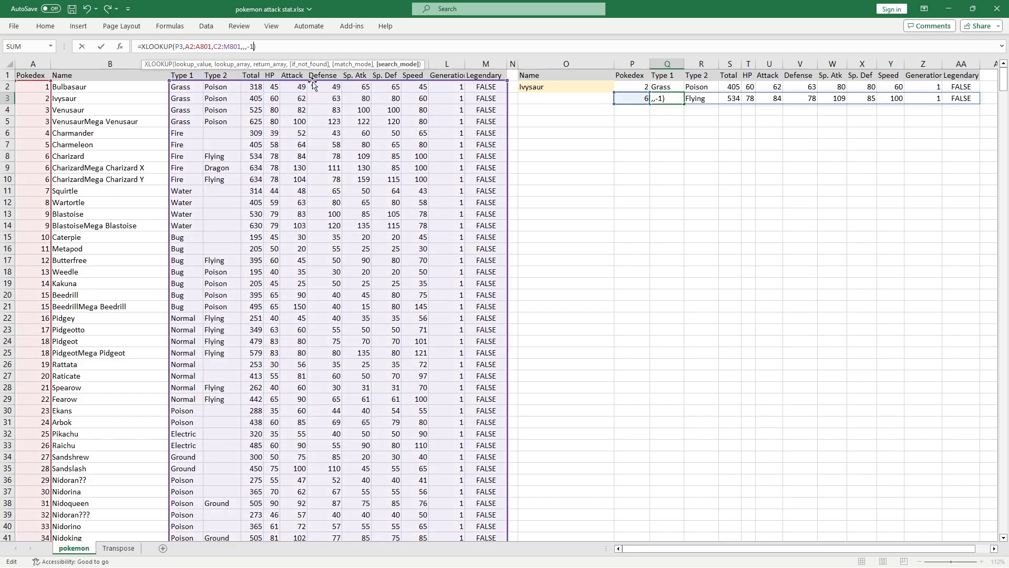
{"action": "key", "text": "Return"}
{"action": "key", "text": "Up"}
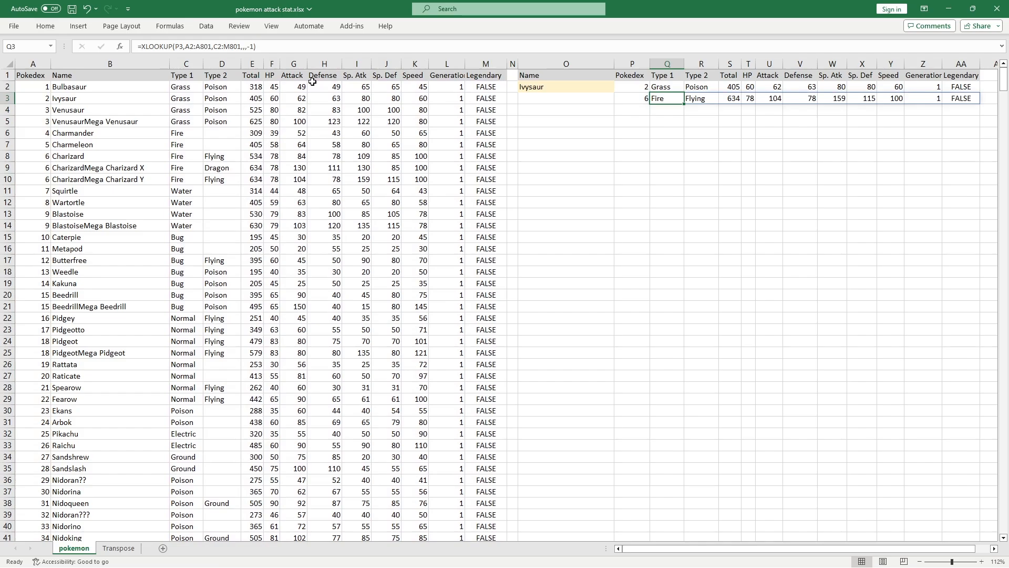
{"action": "left_click_drag", "start_coordinate": [178, 179], "coordinate": [482, 178]}
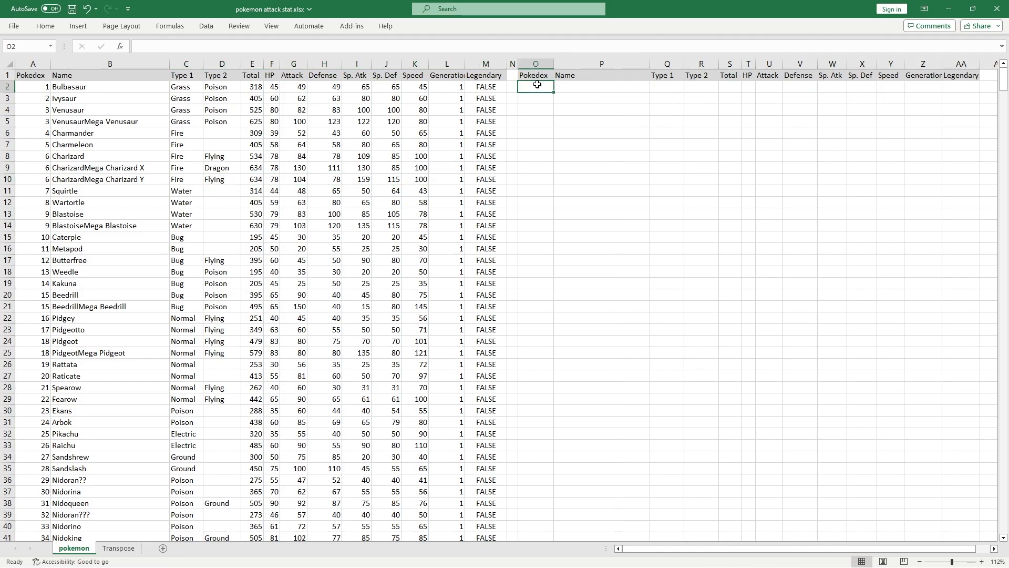
Step: Start a FILTER formula in O2 with A2:M801 as the array to filter
{"action": "type", "text": "=FILTER("}
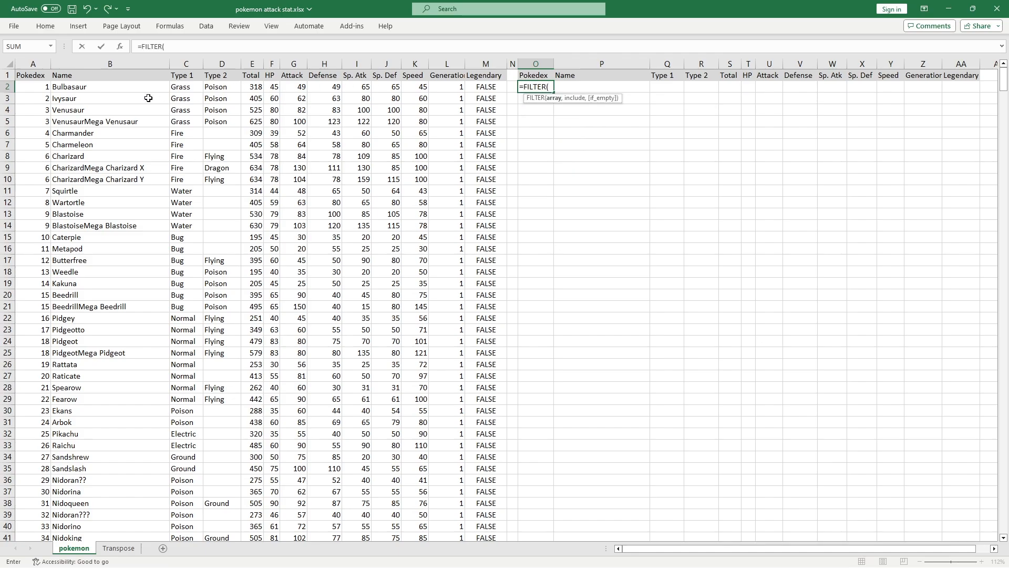
{"action": "left_click", "coordinate": [28, 87]}
{"action": "key", "text": "ctrl+shift+Right"}
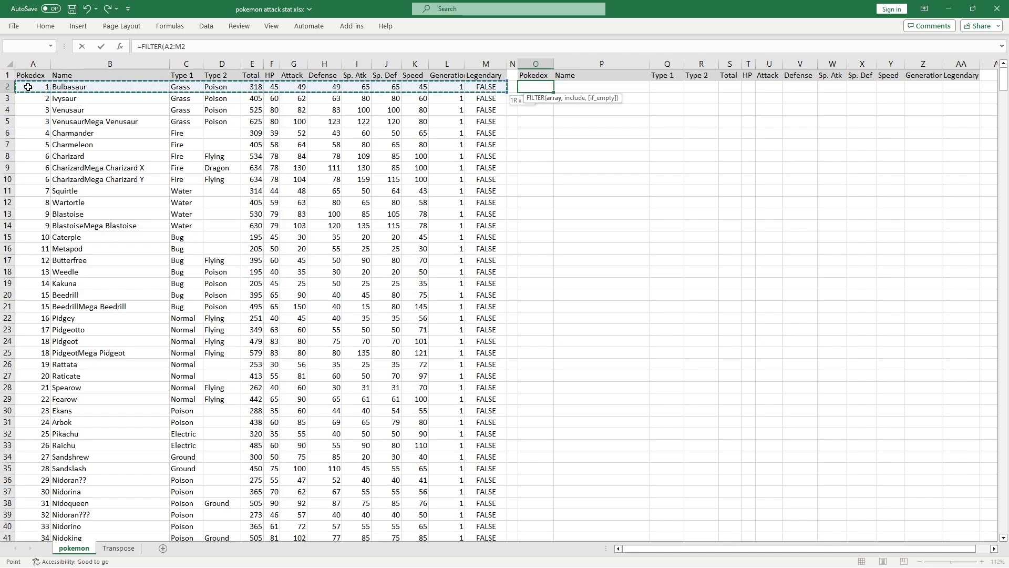
{"action": "key", "text": "ctrl+shift+Down"}
{"action": "type", "text": ","}
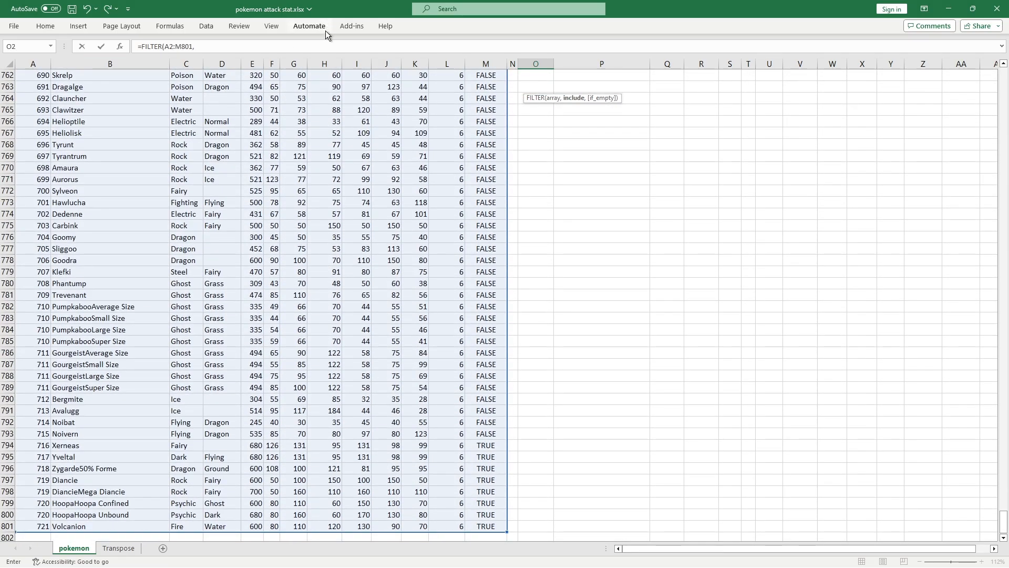
Step: Complete the O2 formula with the Pokedex condition A2:A801=6, giving =FILTER(A2:M801,A2:A801=6)
{"action": "left_click", "coordinate": [326, 46]}
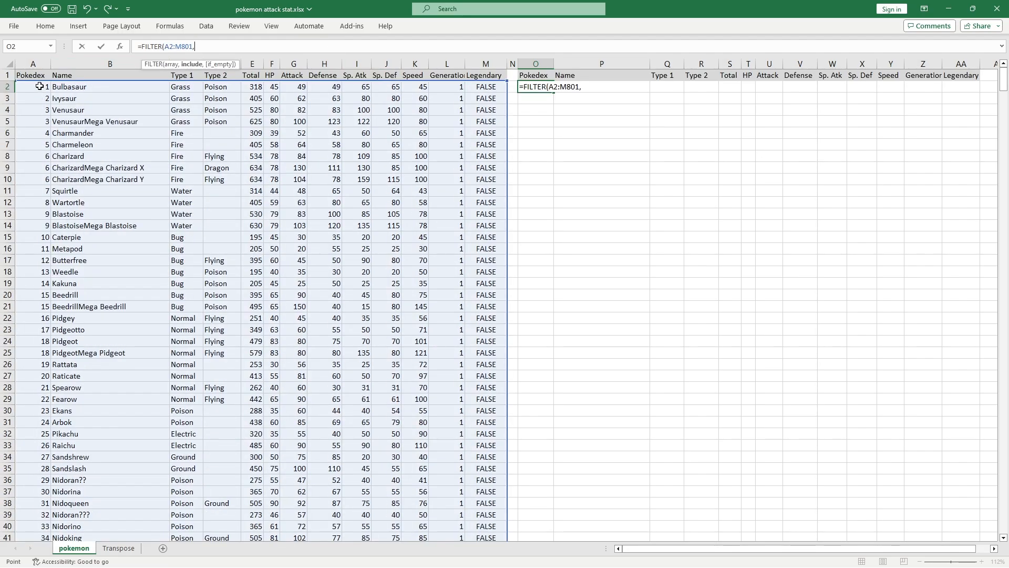
{"action": "left_click", "coordinate": [40, 85]}
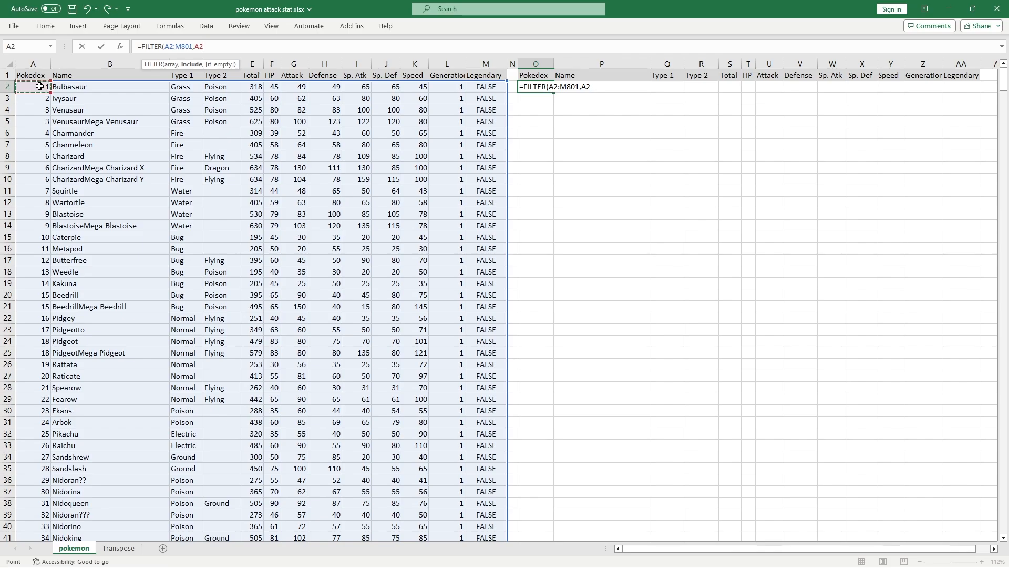
{"action": "key", "text": "ctrl+shift+Down"}
{"action": "type", "text": "=6)"}
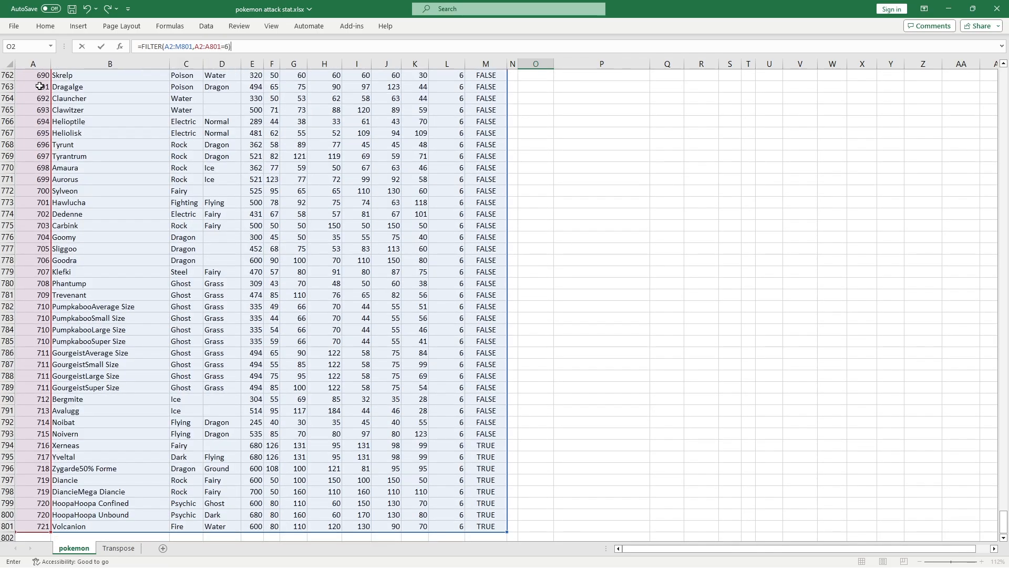
{"action": "key", "text": "Return"}
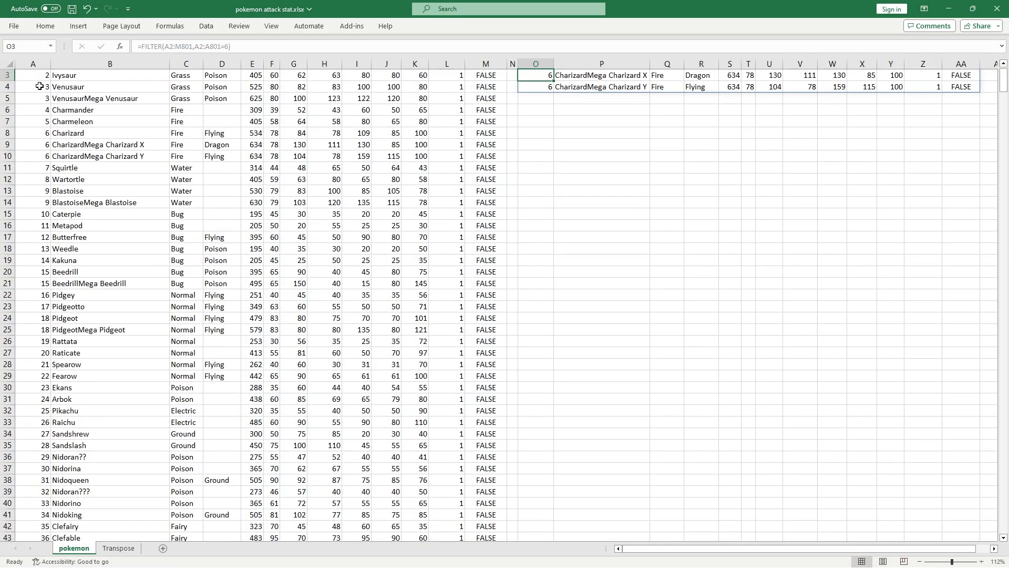
{"action": "key", "text": "Up"}
{"action": "key", "text": "Up"}
{"action": "key", "text": "Down"}
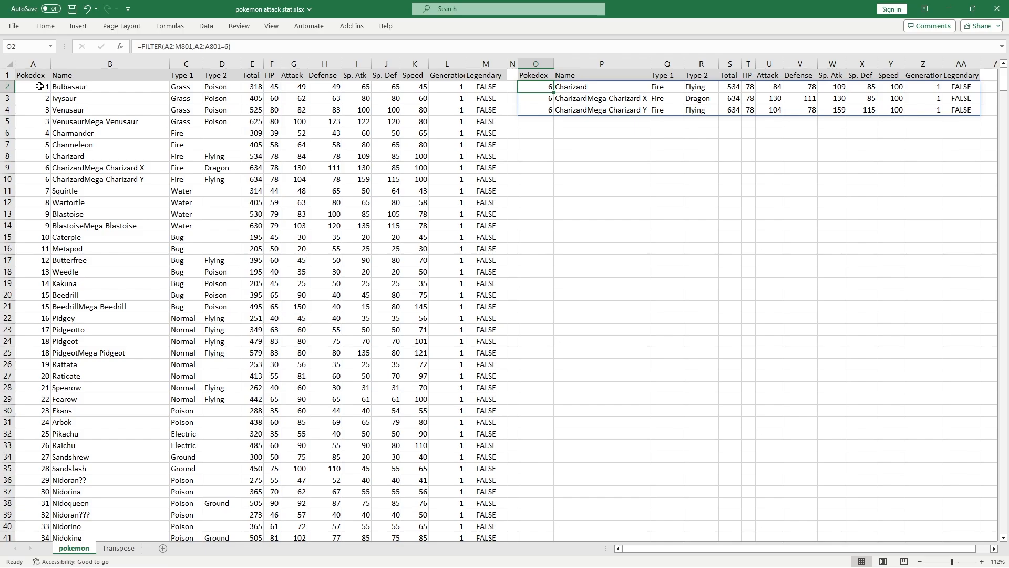
Step: Wrap the A2:A801=6 condition of the O2 formula in parentheses and append * to connect a second condition
{"action": "key", "text": "F2"}
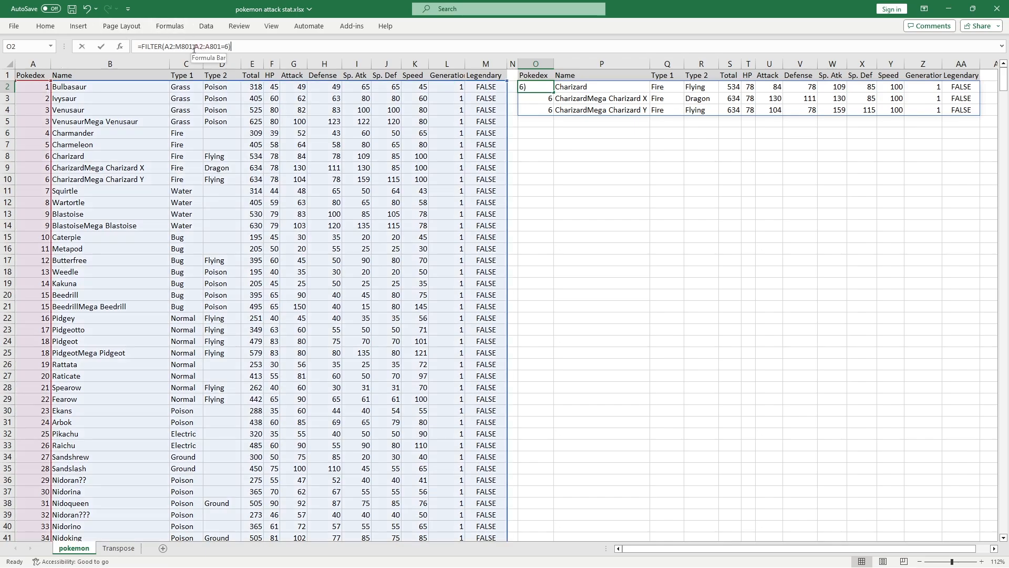
{"action": "left_click", "coordinate": [193, 47]}
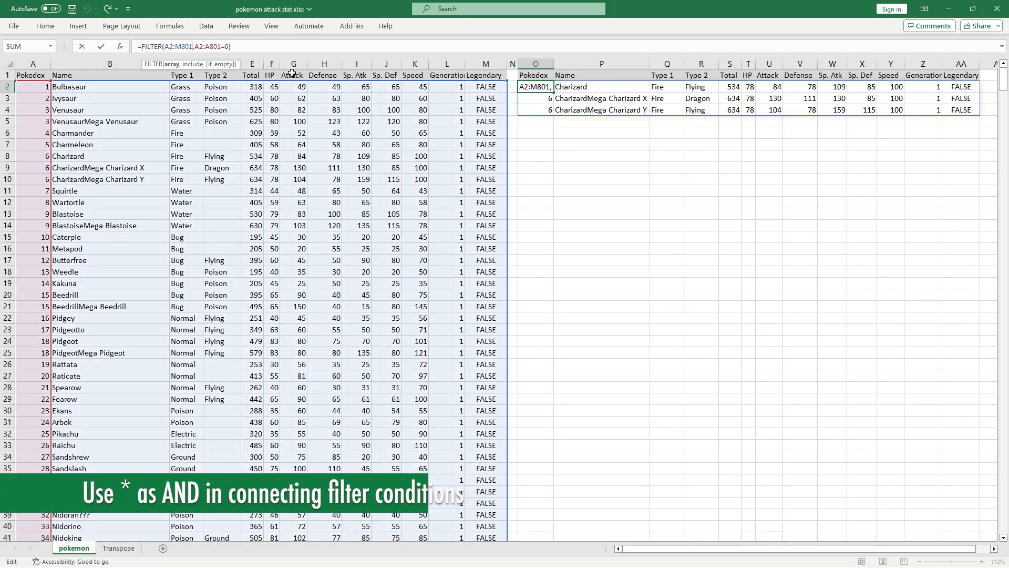
{"action": "type", "text": "(,"}
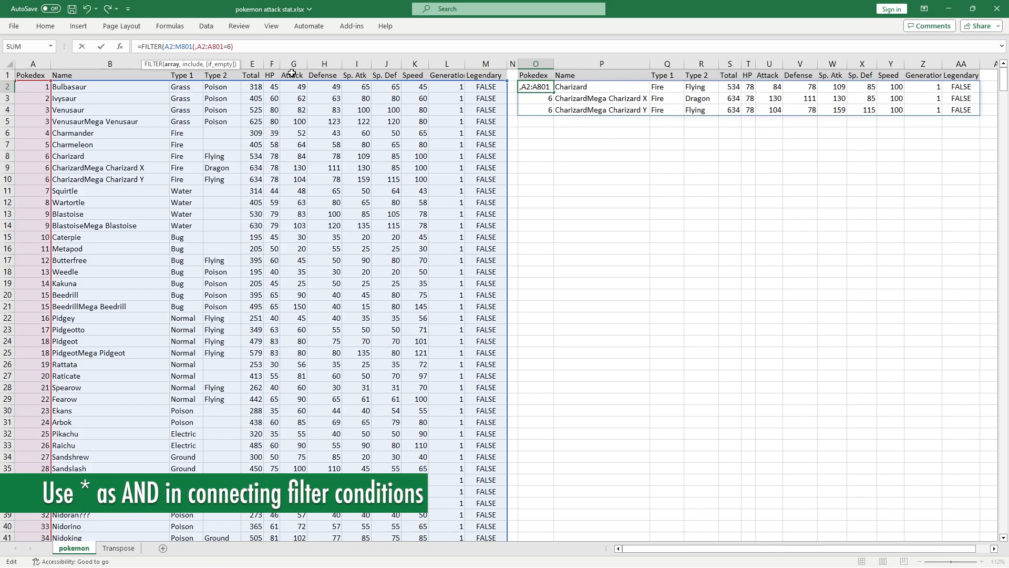
{"action": "key", "text": "BackSpace"}
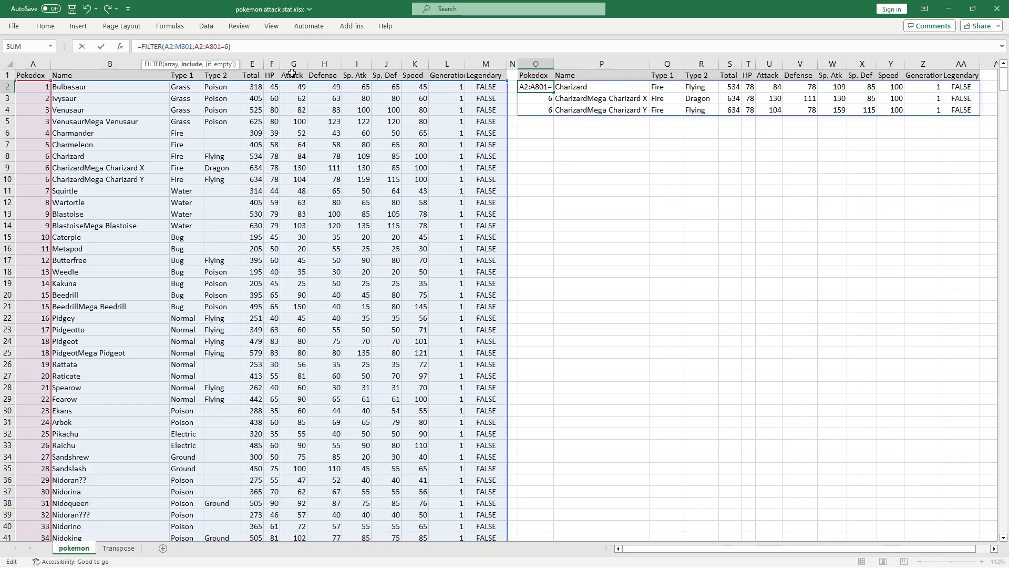
{"action": "type", "text": "("}
{"action": "key", "text": "End"}
{"action": "type", "text": "*"}
Step: Add a Type 2 condition to the O2 filter, giving =FILTER(A2:M801,(A2:A801=6)*(D2:D801="Dragon"))
{"action": "left_click", "coordinate": [231, 88]}
{"action": "type", "text": ":D80"}
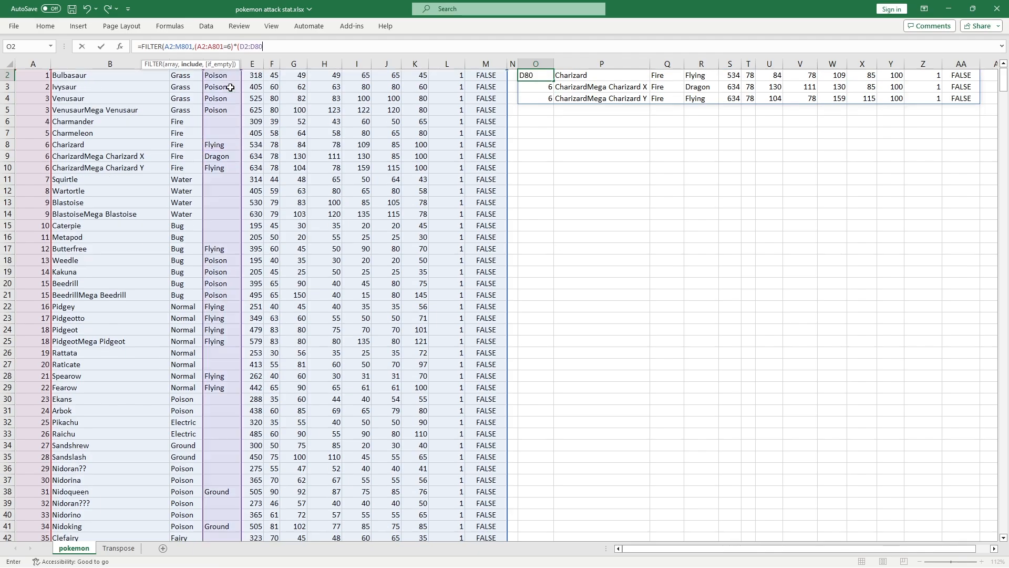
{"action": "type", "text": "1"}
{"action": "scroll", "coordinate": [230, 87], "scroll_direction": "up", "scroll_amount": 1}
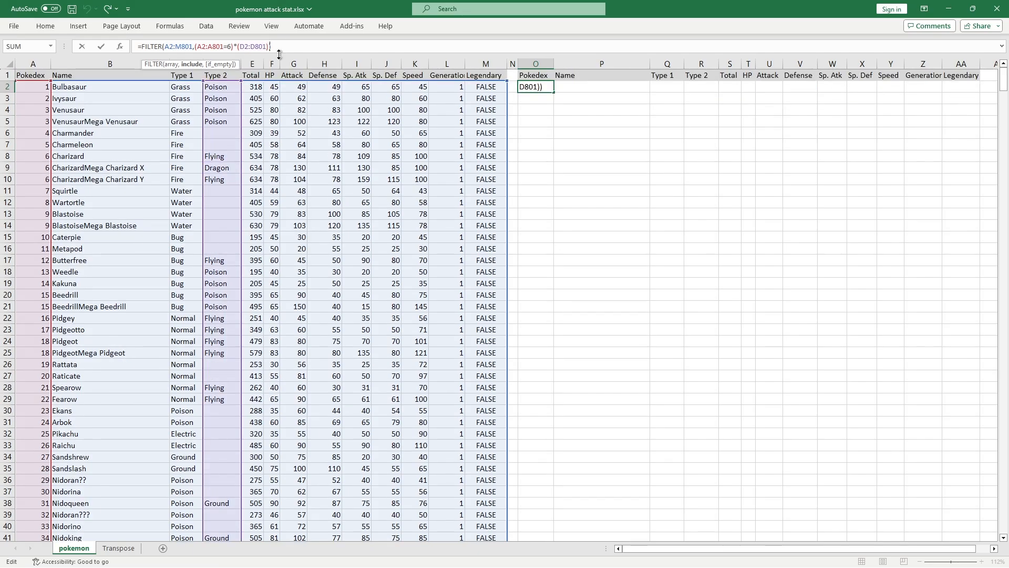
{"action": "type", "text": "=\"Dra\"))"}
{"action": "type", "text": "gp"}
{"action": "key", "text": "BackSpace"}
{"action": "type", "text": "on"}
{"action": "key", "text": "Return"}
{"action": "key", "text": "Up"}
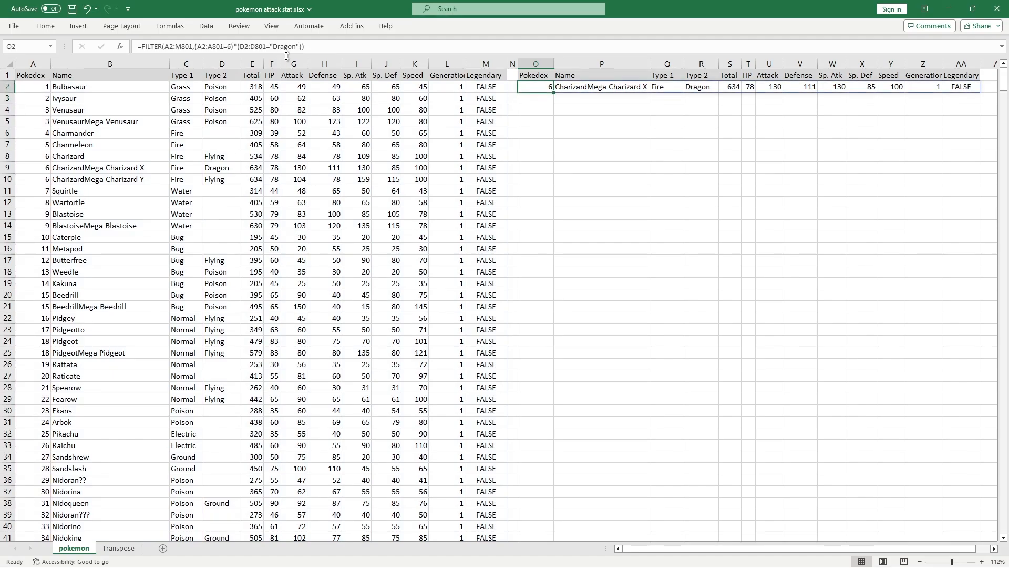
Step: Change the Type 2 criterion in the O2 filter formula to "Flying"
{"action": "double_click", "coordinate": [287, 47]}
{"action": "left_click", "coordinate": [287, 48]}
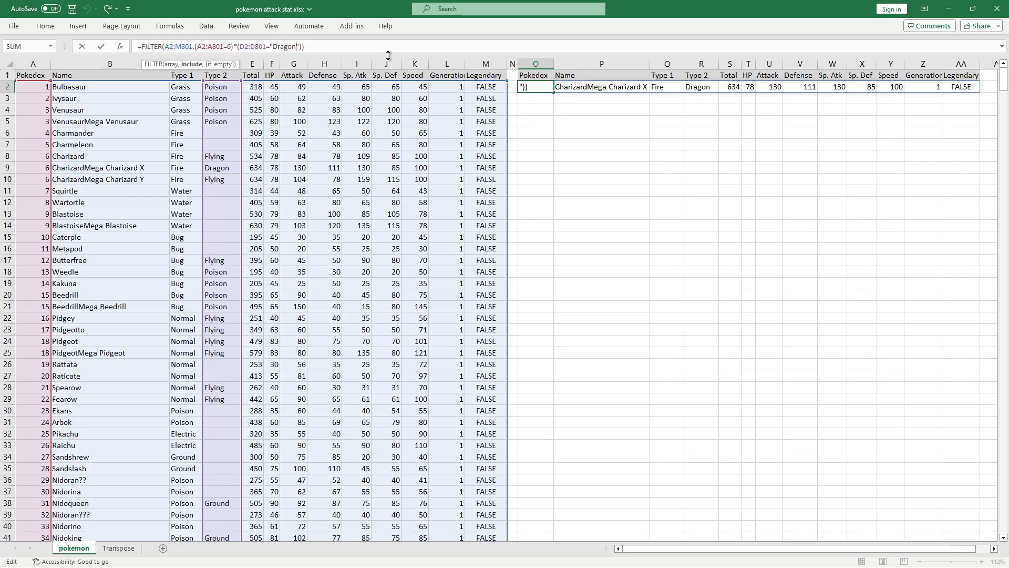
{"action": "key", "text": "BackSpace"}
{"action": "key", "text": "BackSpace"}
{"action": "key", "text": "BackSpace"}
{"action": "key", "text": "BackSpace"}
{"action": "key", "text": "BackSpace"}
{"action": "key", "text": "BackSpace"}
{"action": "type", "text": "Flying"}
{"action": "key", "text": "Return"}
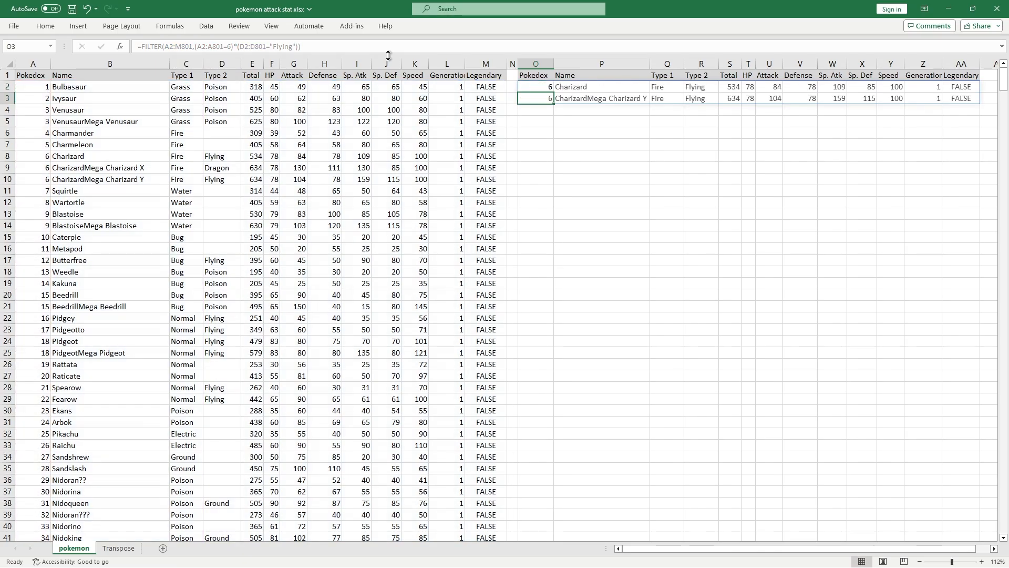
Step: Change the range of the first condition in the O2 filter formula to C2:C801
{"action": "key", "text": "Up"}
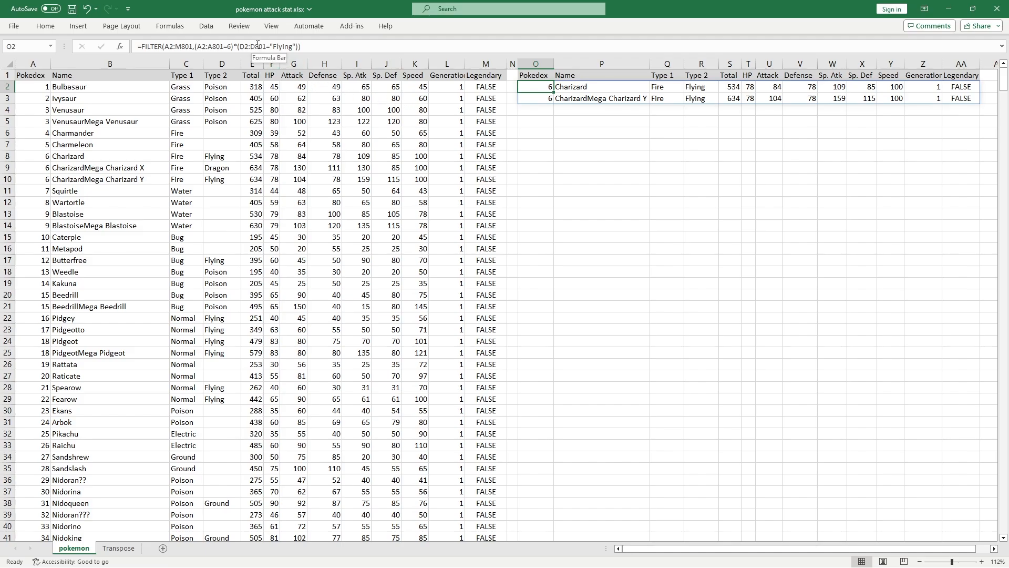
{"action": "left_click", "coordinate": [199, 47]}
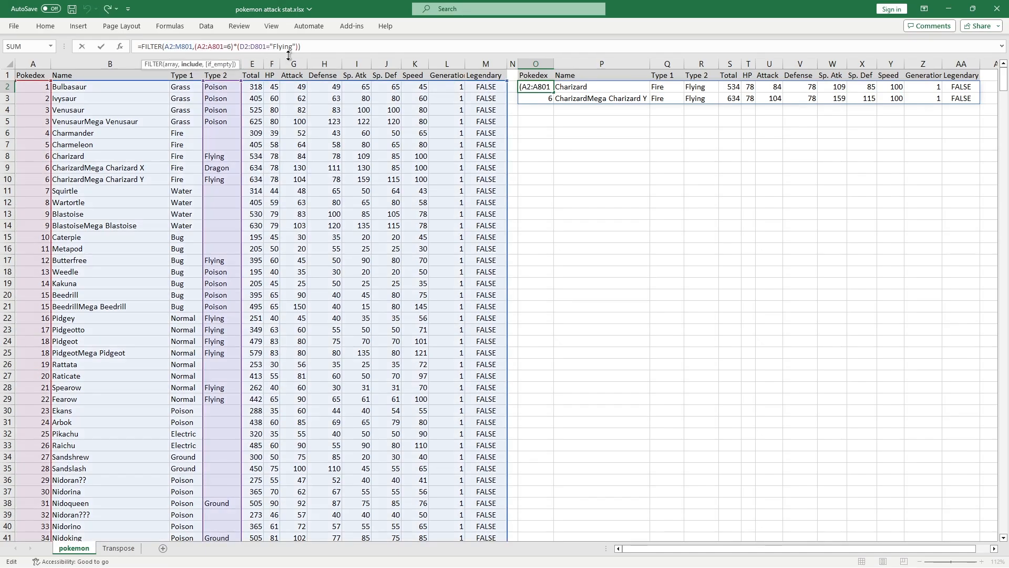
{"action": "key", "text": "Delete"}
{"action": "type", "text": "C"}
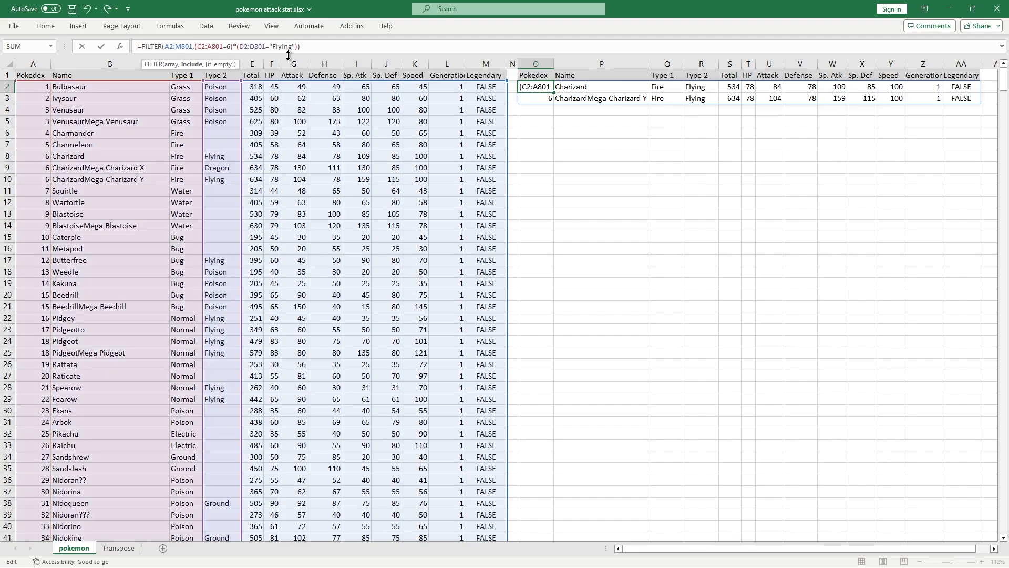
{"action": "type", "text": "C"}
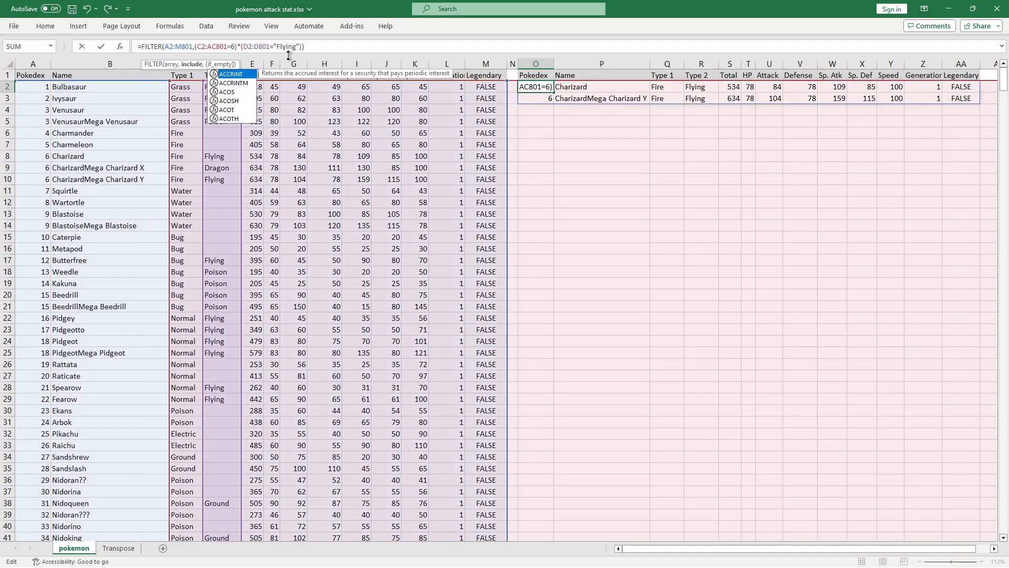
{"action": "key", "text": "BackSpace"}
{"action": "key", "text": "BackSpace"}
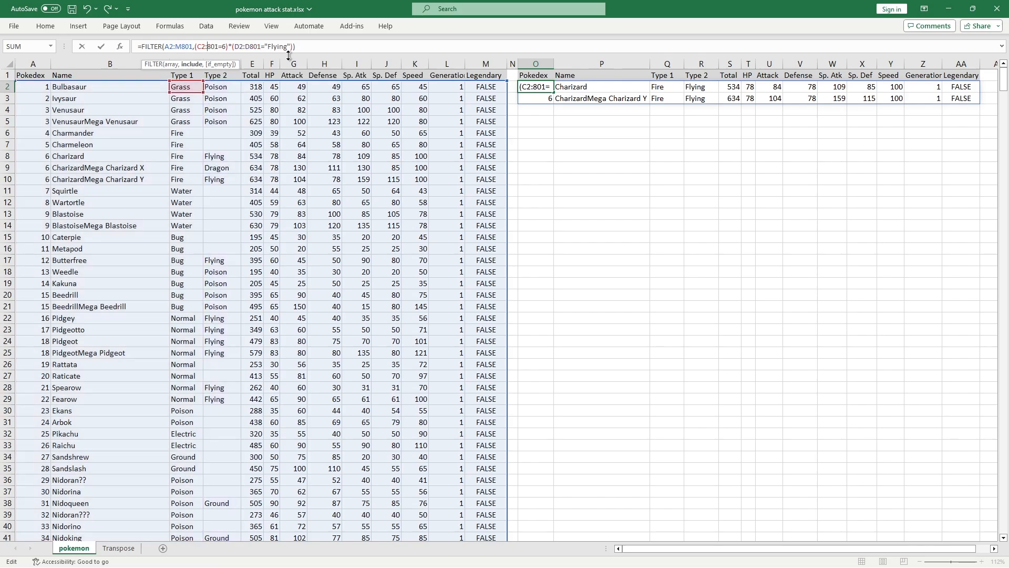
{"action": "type", "text": "C"}
Step: Change the first criterion in the O2 filter formula to "Fire" and connect the two conditions with + instead of *
{"action": "key", "text": "Right"}
{"action": "key", "text": "Right"}
{"action": "key", "text": "Right"}
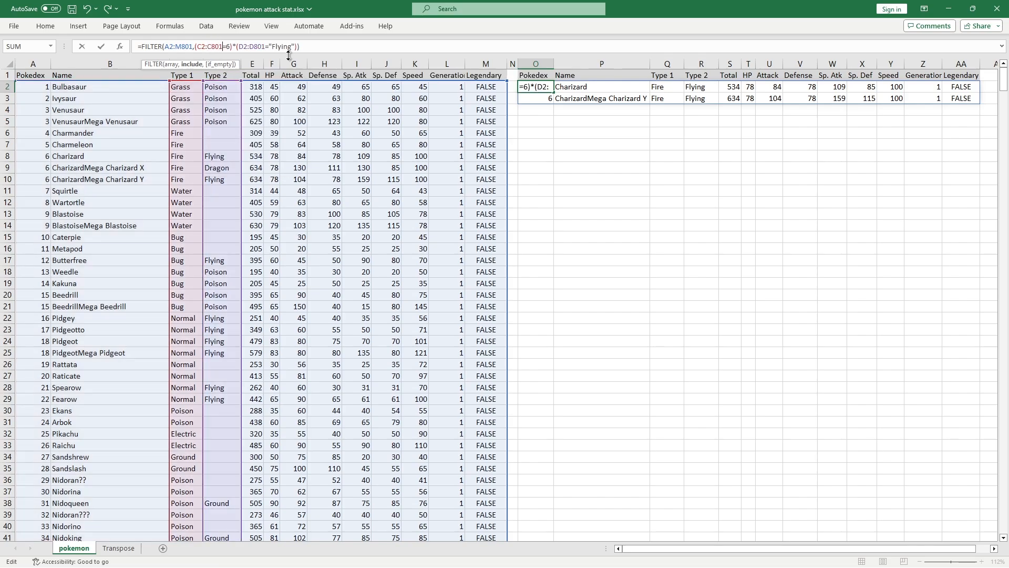
{"action": "key", "text": "Delete"}
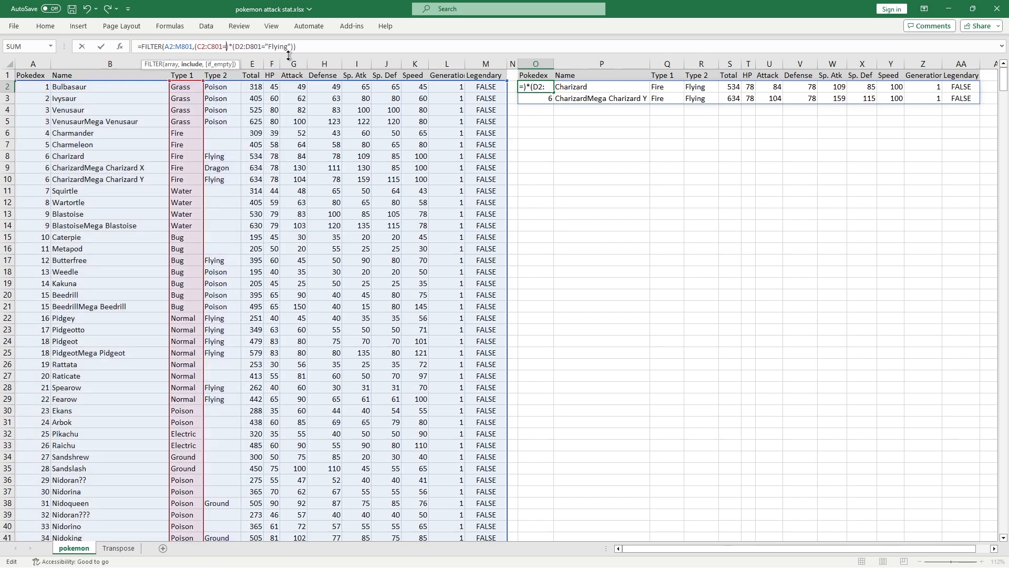
{"action": "type", "text": "\"Fire\""}
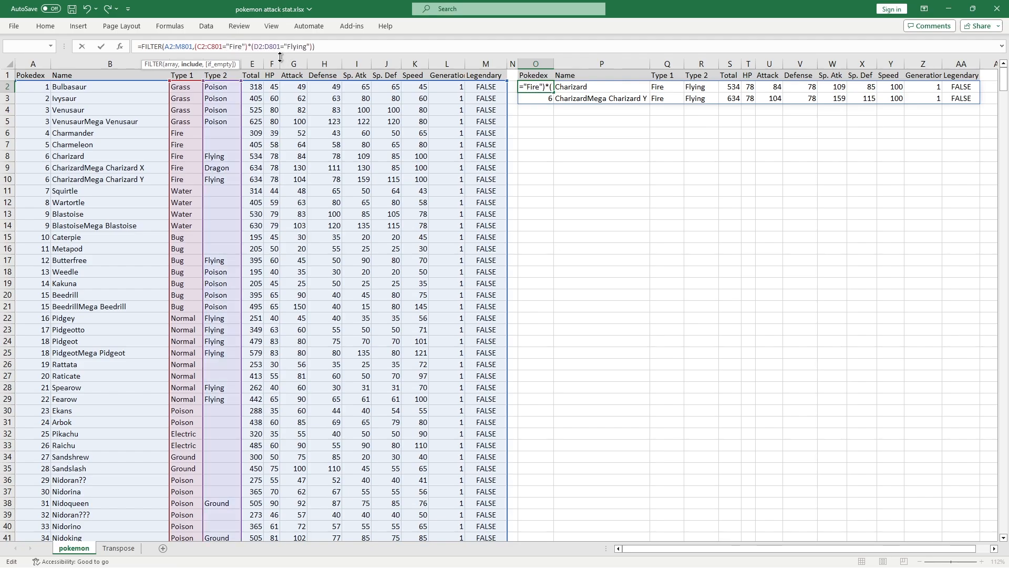
{"action": "key", "text": "Delete"}
{"action": "type", "text": "+"}
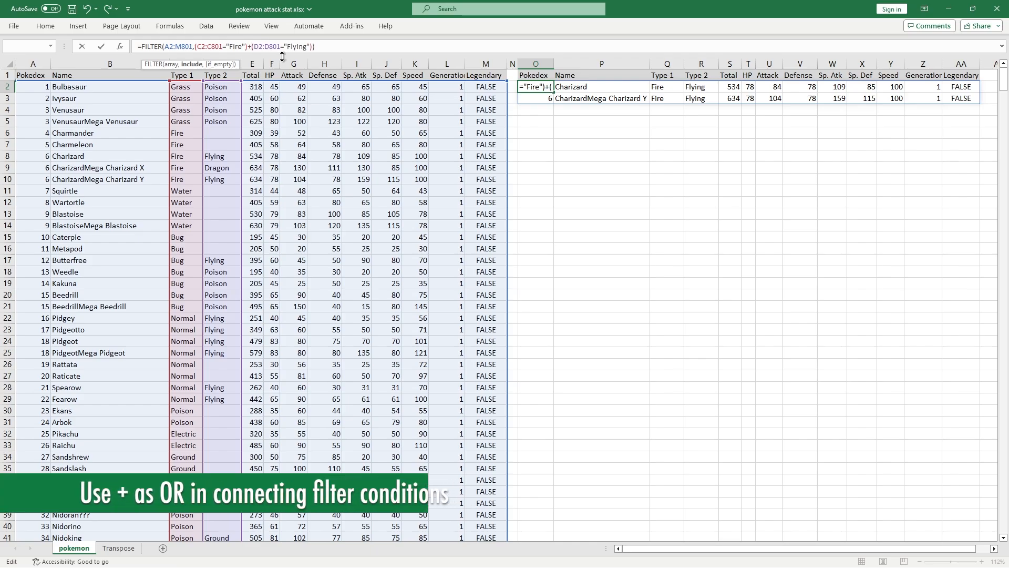
Step: Change the Type 2 criterion to "Fire" and commit the O2 formula as =FILTER(A2:M801,(C2:C801="Fire")+(D2:D801="Fire"))
{"action": "left_click", "coordinate": [305, 46]}
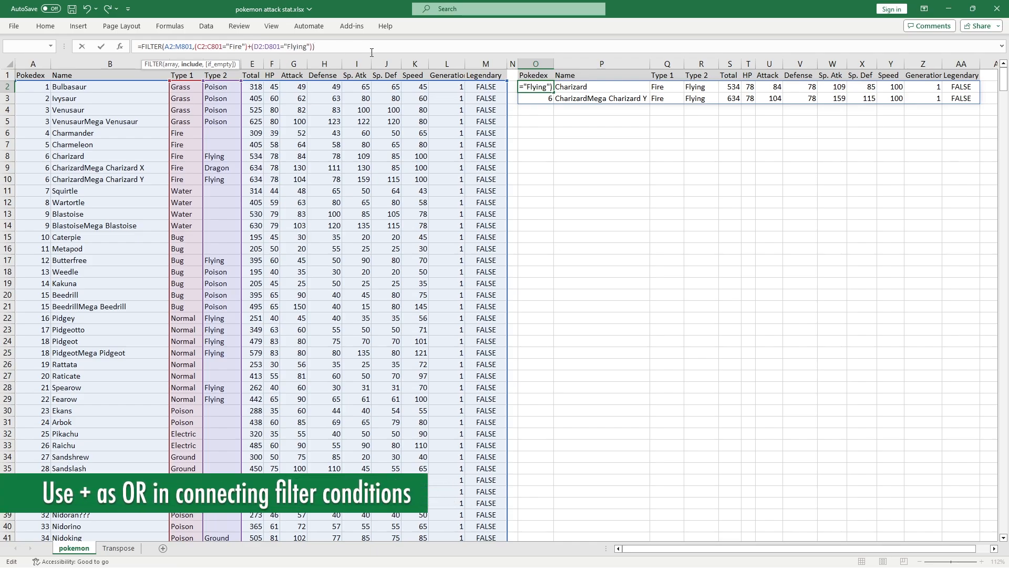
{"action": "type", "text": "00"}
{"action": "key", "text": "BackSpace"}
{"action": "key", "text": "BackSpace"}
{"action": "key", "text": "BackSpace"}
{"action": "key", "text": "BackSpace"}
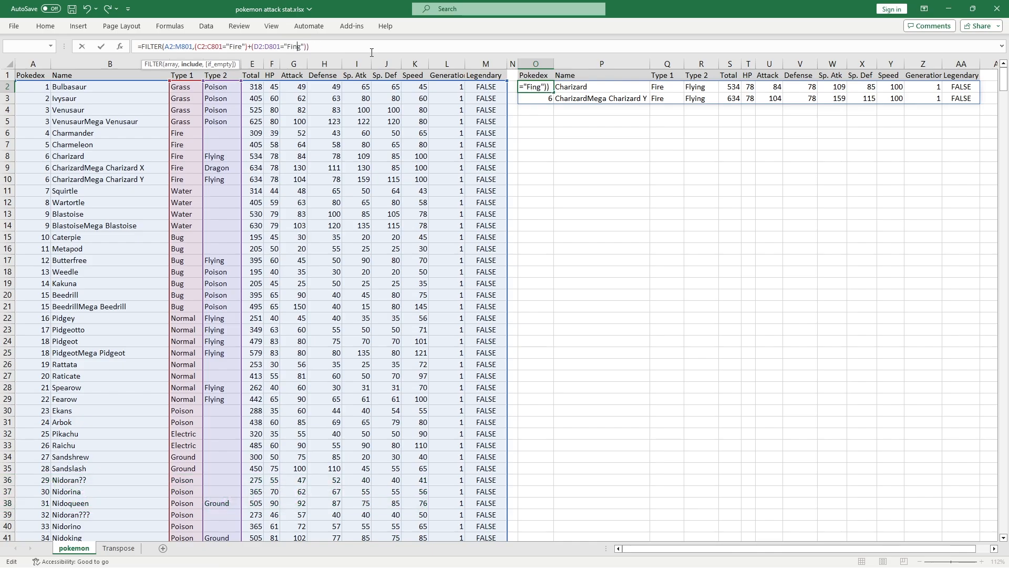
{"action": "key", "text": "Delete"}
{"action": "key", "text": "Delete"}
{"action": "key", "text": "Delete"}
{"action": "type", "text": "ire"}
{"action": "key", "text": "Return"}
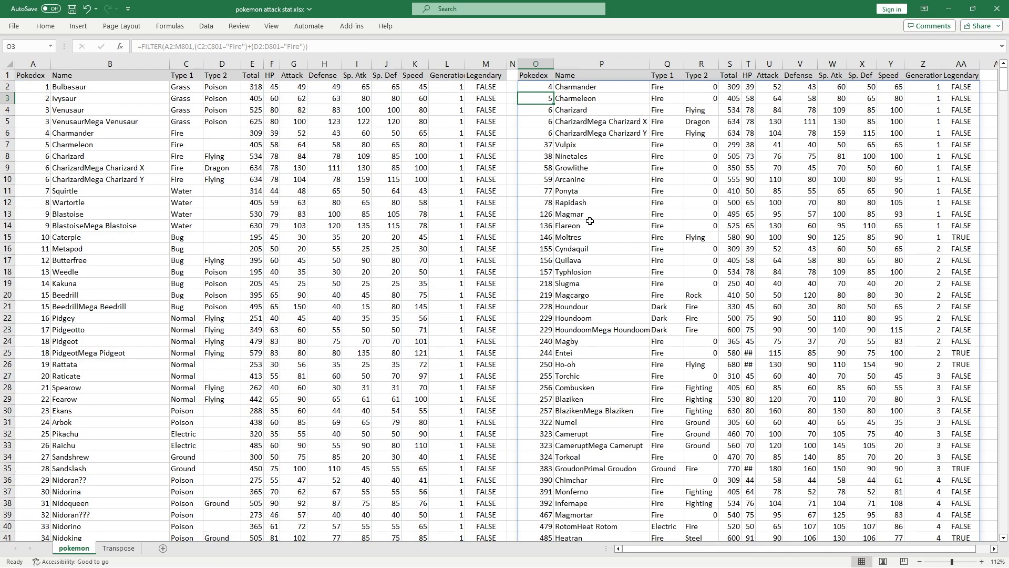
Step: Review the filtered rows, clear the FILTER formula from O2, and enter 1 there as the Pokedex lookup number
{"action": "scroll", "coordinate": [589, 221], "scroll_direction": "down", "scroll_amount": 8}
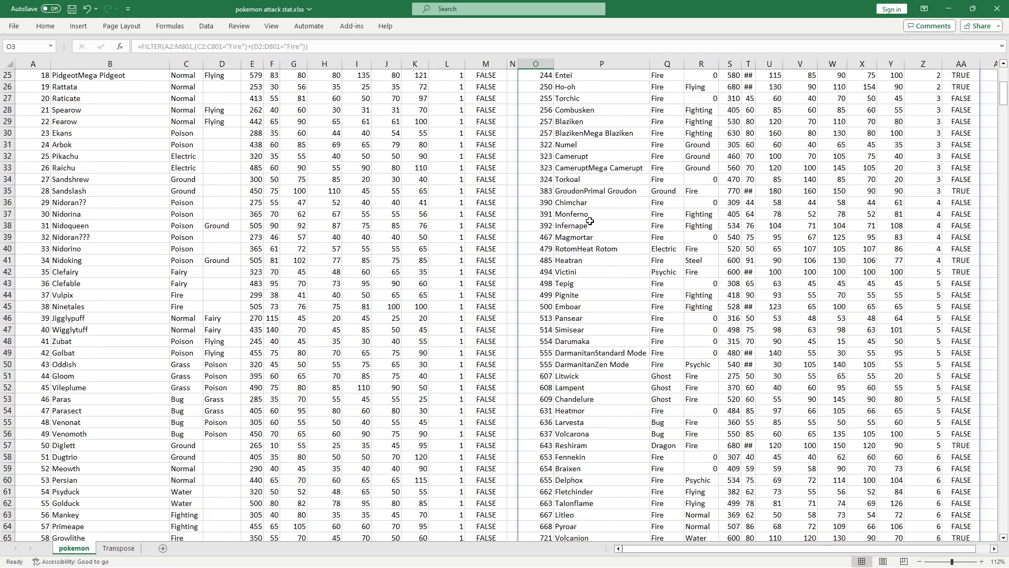
{"action": "scroll", "coordinate": [590, 221], "scroll_direction": "down", "scroll_amount": 4}
{"action": "scroll", "coordinate": [590, 221], "scroll_direction": "up", "scroll_amount": 12}
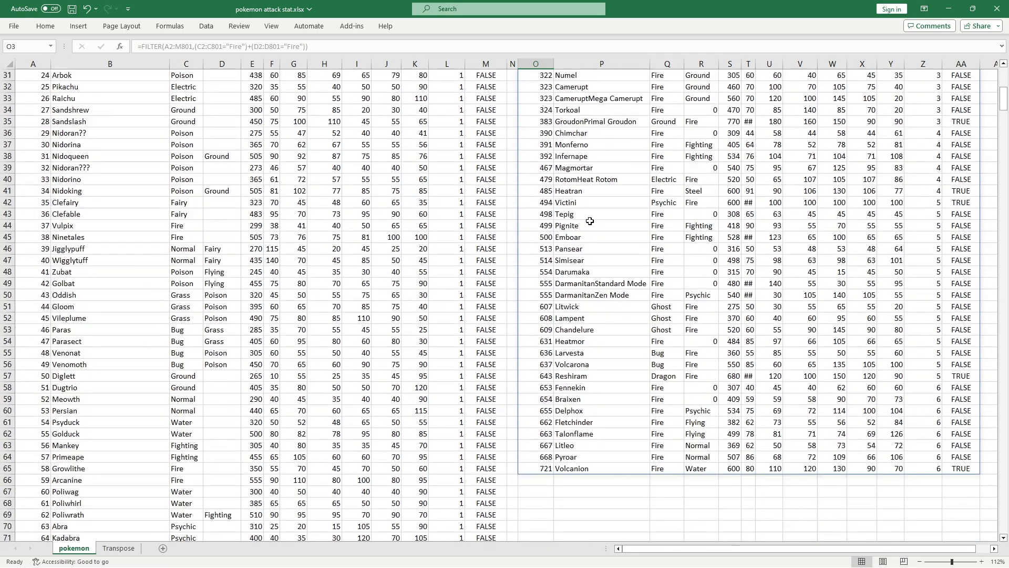
{"action": "left_click", "coordinate": [607, 176]}
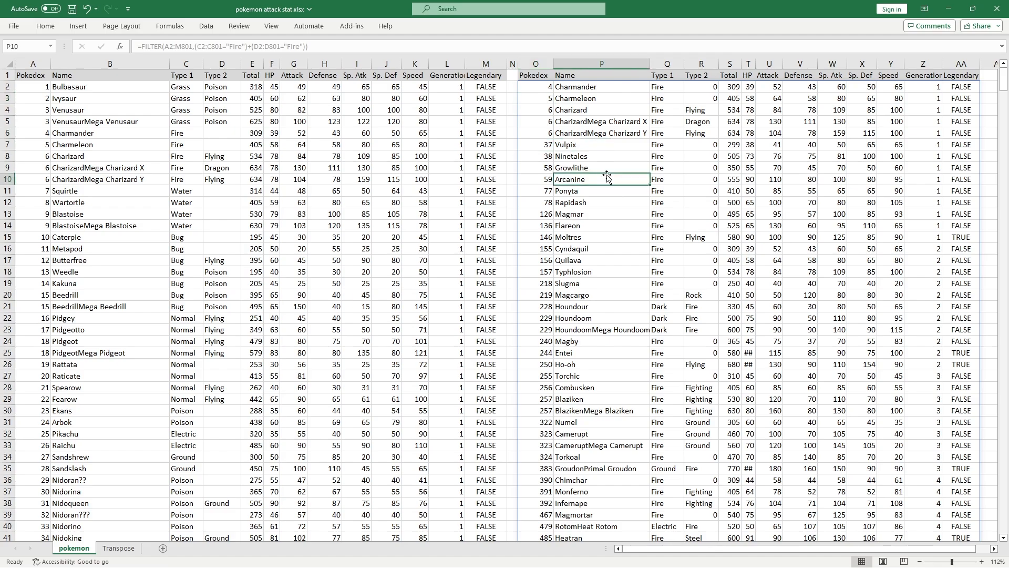
{"action": "left_click", "coordinate": [544, 85]}
{"action": "key", "text": "Delete"}
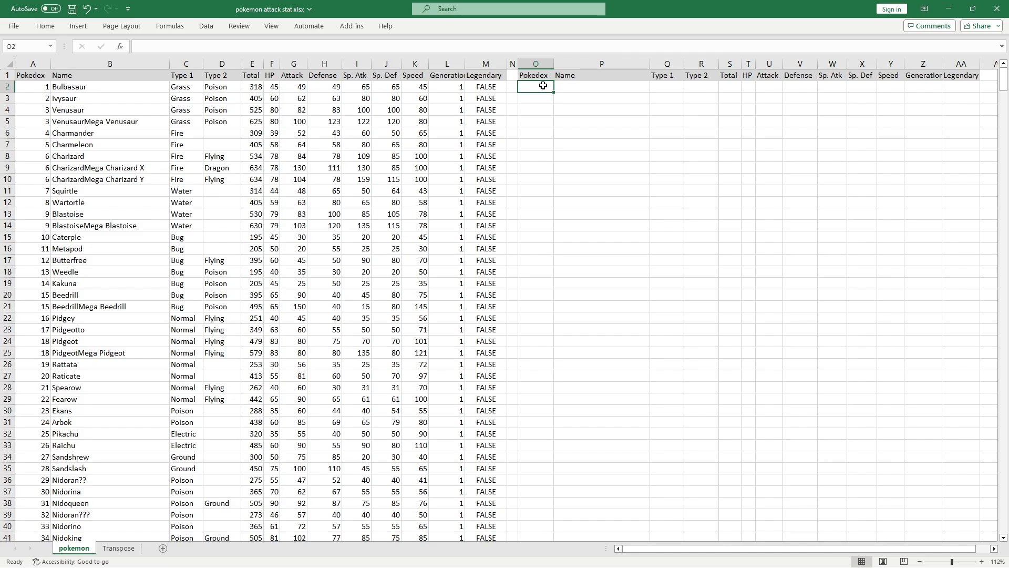
{"action": "type", "text": "="}
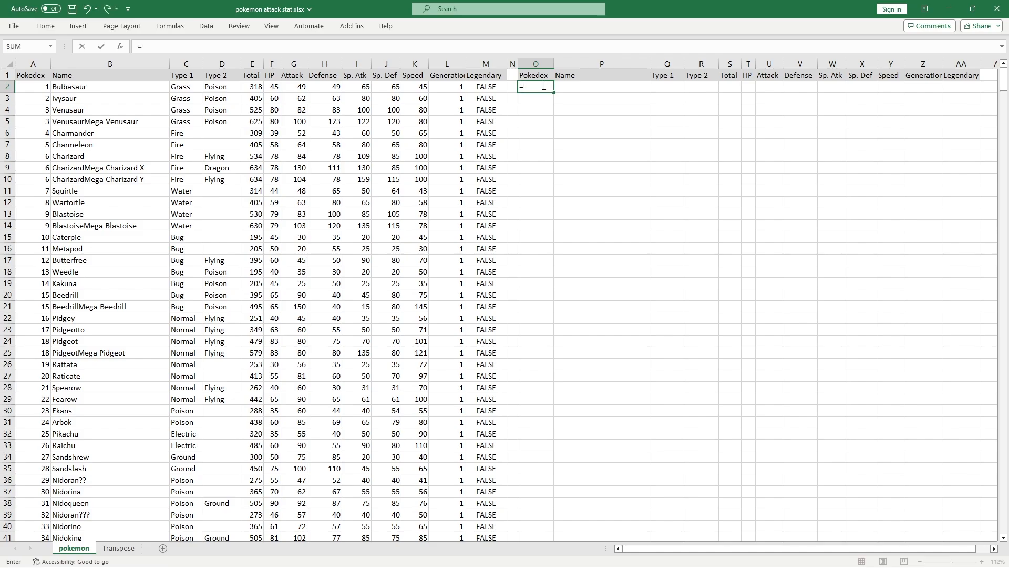
{"action": "key", "text": "Escape"}
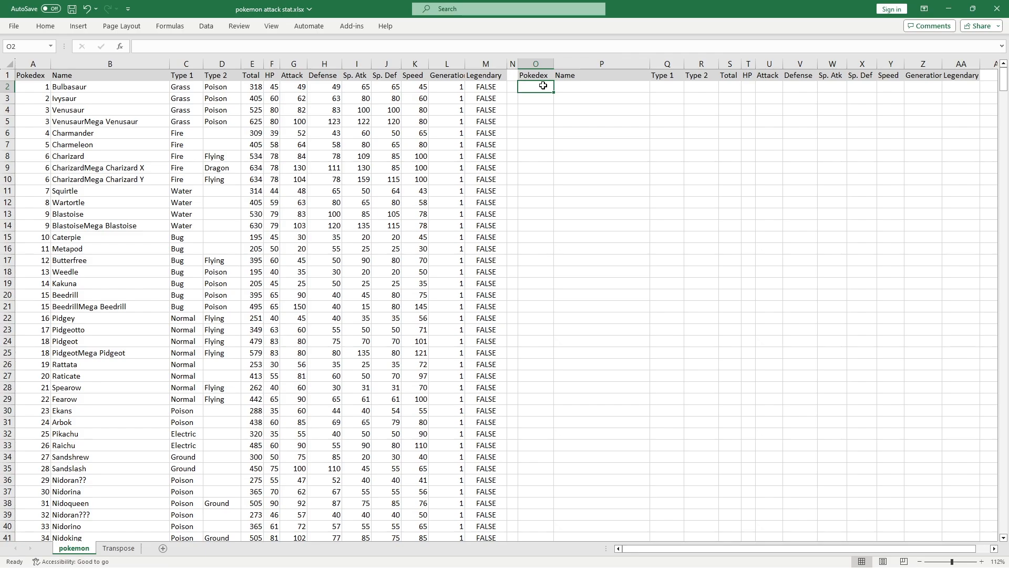
{"action": "type", "text": "1"}
{"action": "key", "text": "Tab"}
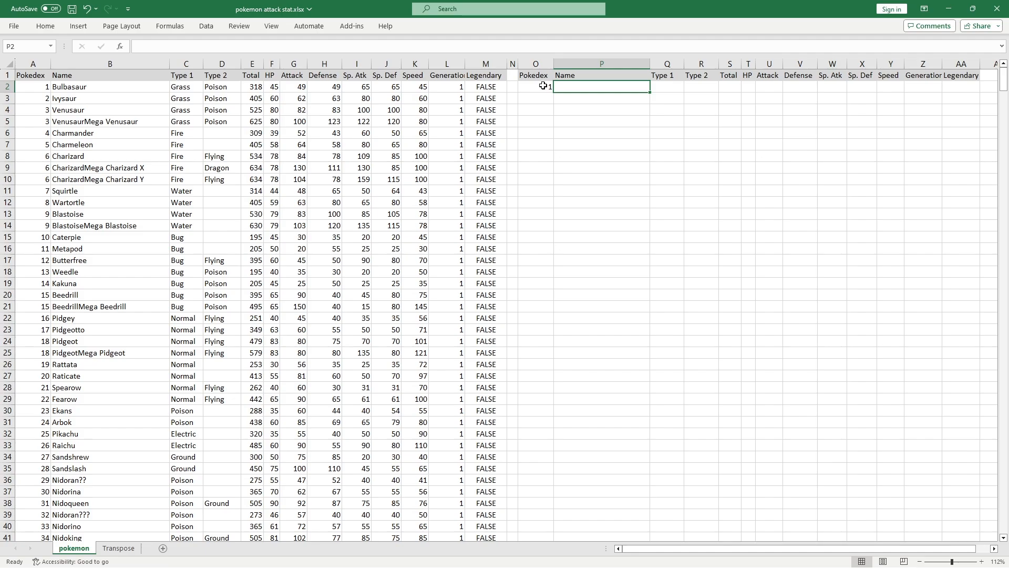
Step: Enter =MATCH(O2,A2:A801,0) in P2 to find the row position of the Pokedex number
{"action": "type", "text": "="}
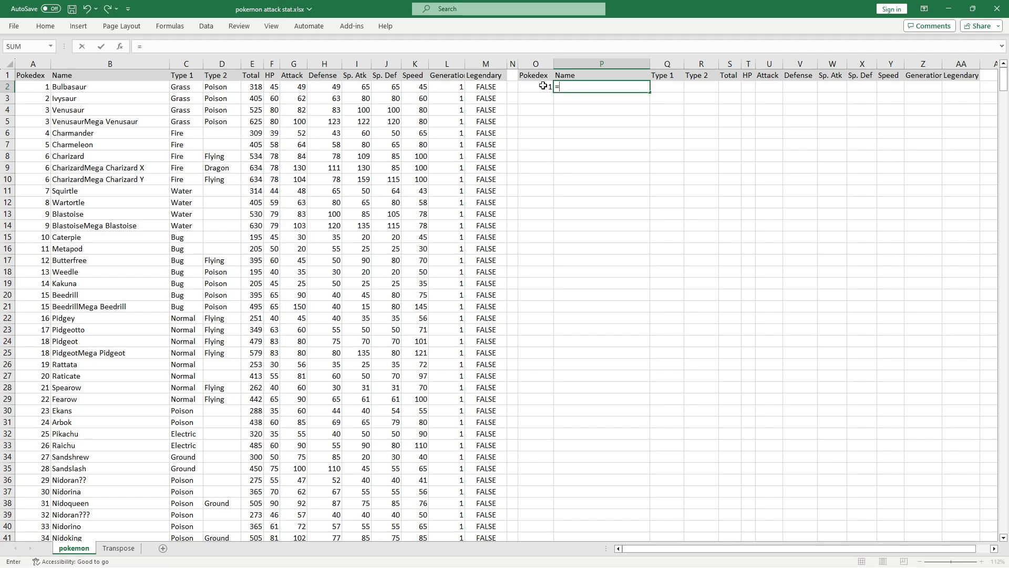
{"action": "type", "text": "matc"}
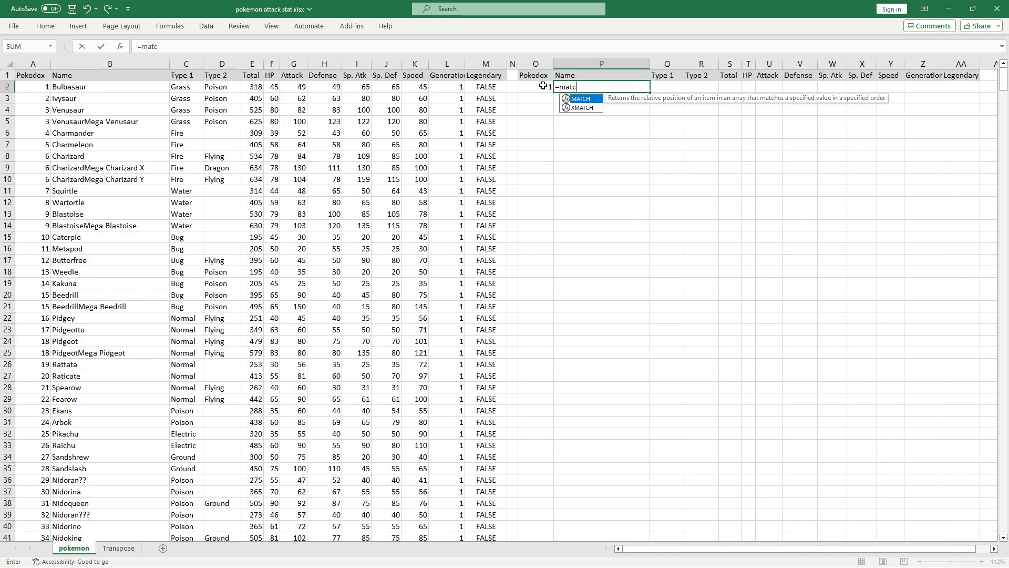
{"action": "type", "text": "h("}
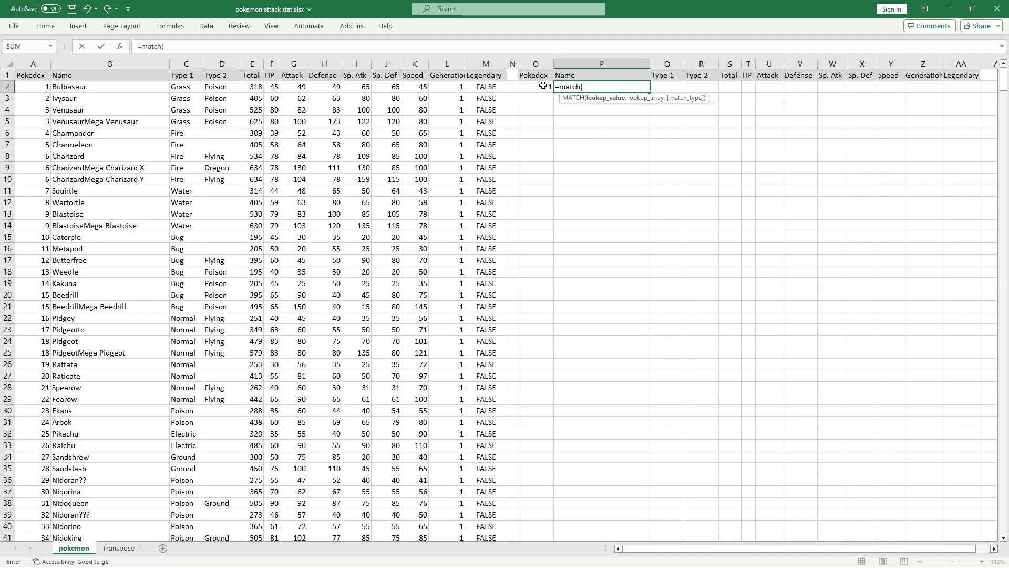
{"action": "left_click", "coordinate": [543, 85]}
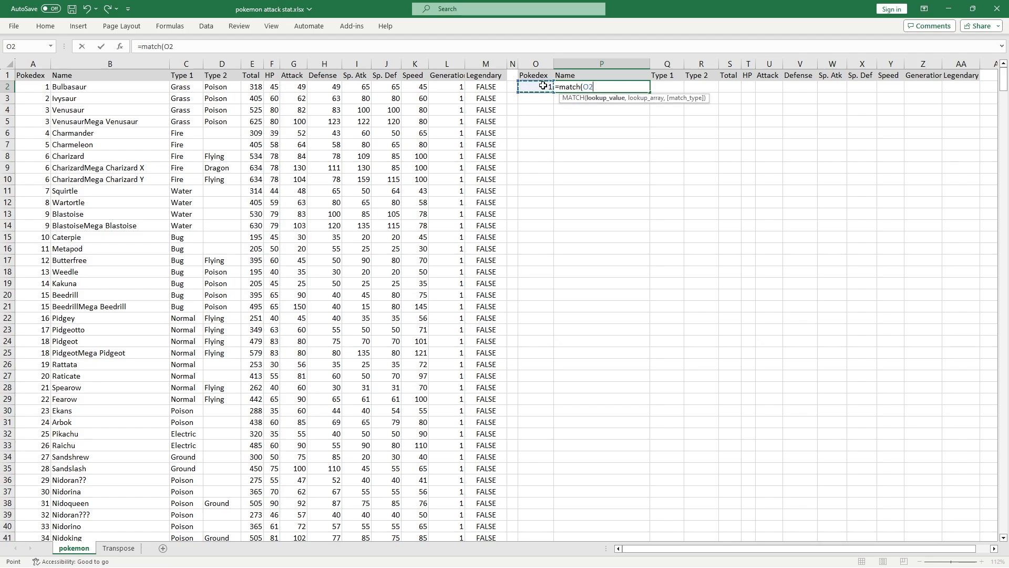
{"action": "type", "text": ","}
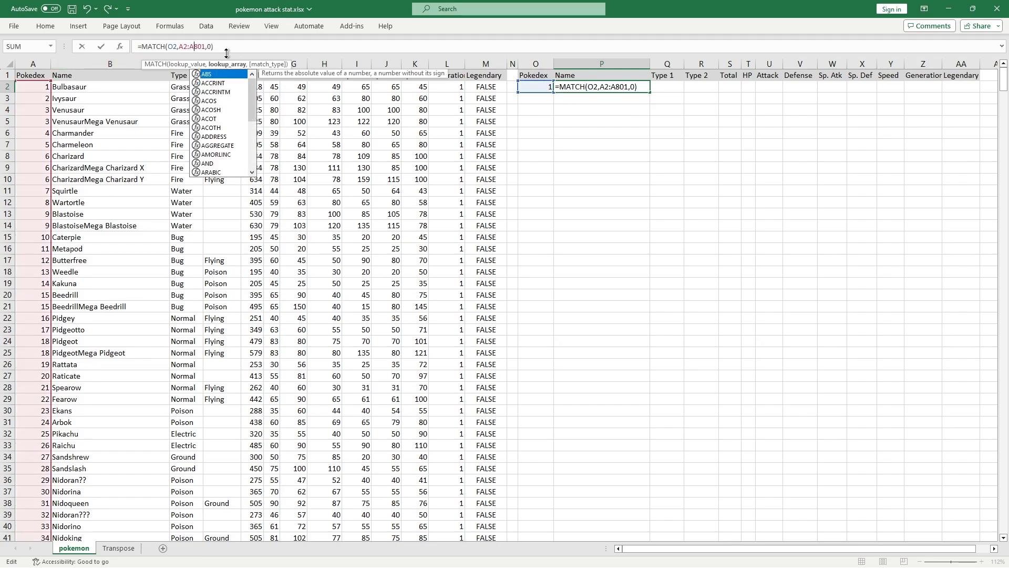
{"action": "key", "text": "Return"}
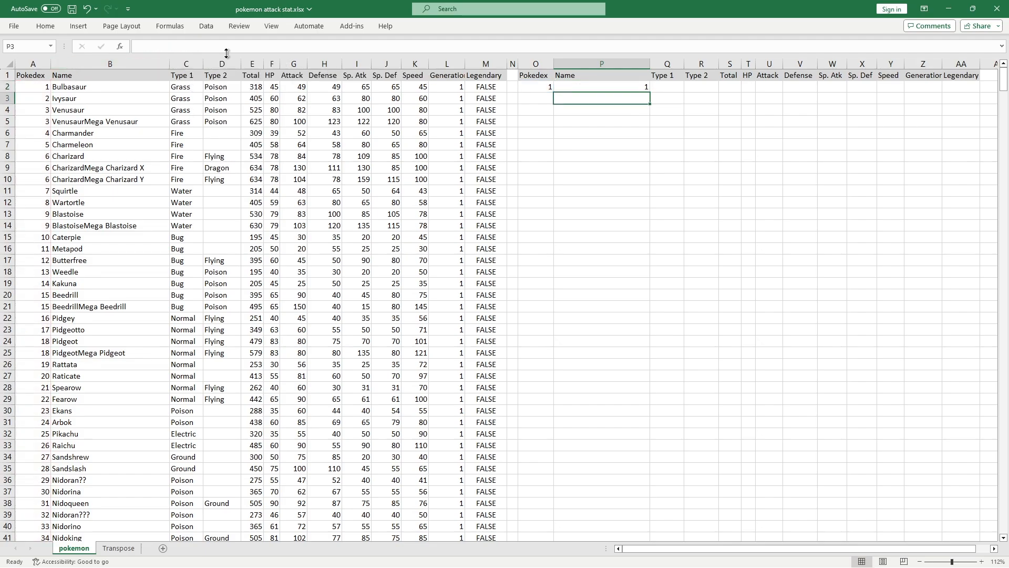
Step: Wrap the P2 MATCH formula in INDEX over the names, giving =INDEX(B2:B801,MATCH(O2,A2:A801,0))
{"action": "key", "text": "Up"}
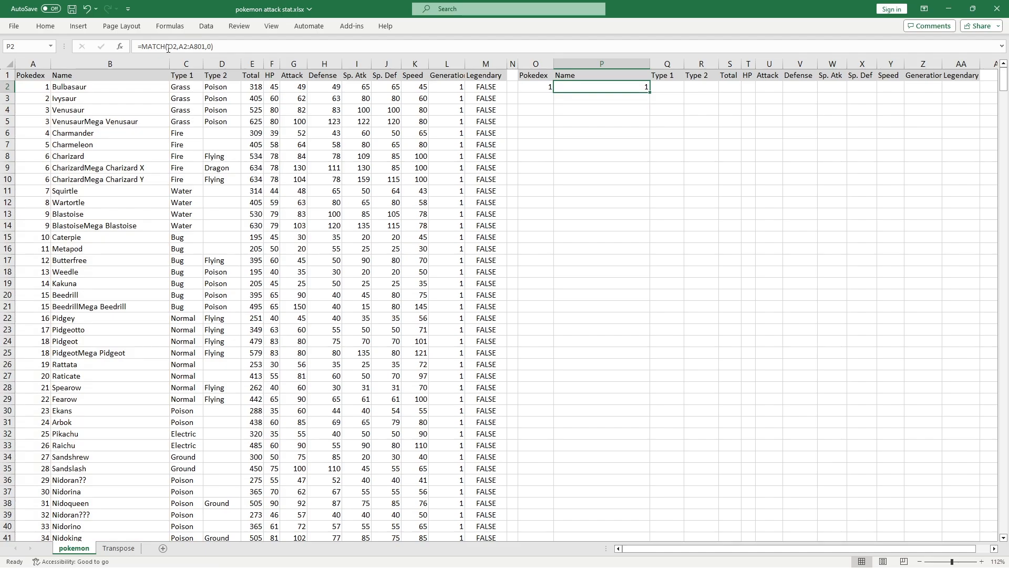
{"action": "left_click", "coordinate": [141, 47]}
{"action": "type", "text": "Index"}
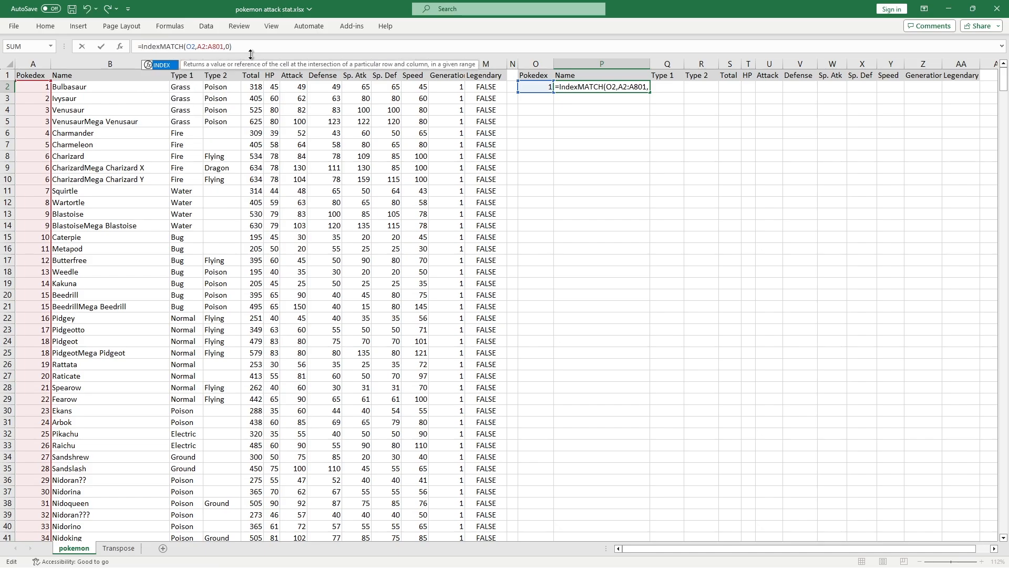
{"action": "type", "text": "("}
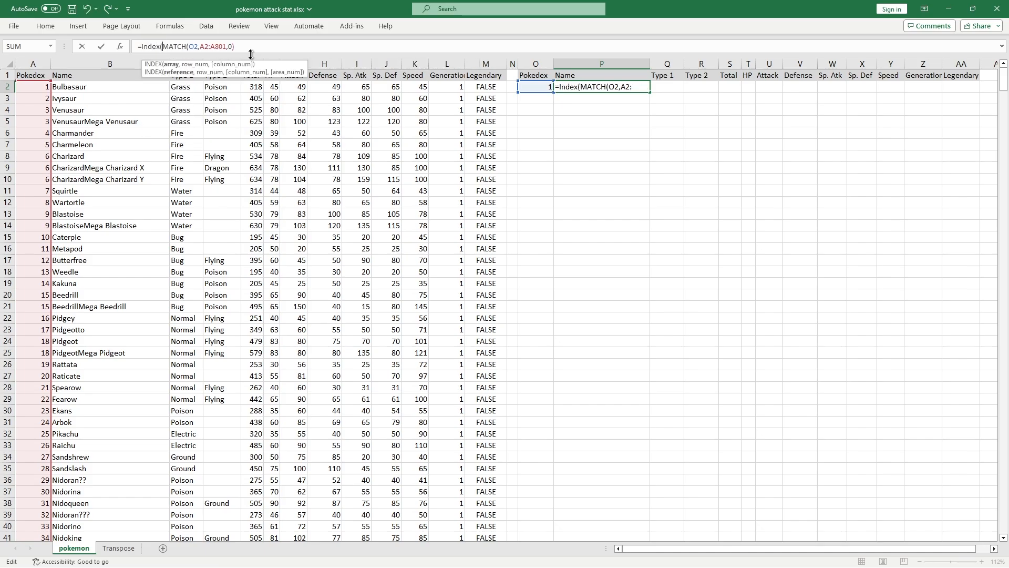
{"action": "left_click", "coordinate": [103, 88]}
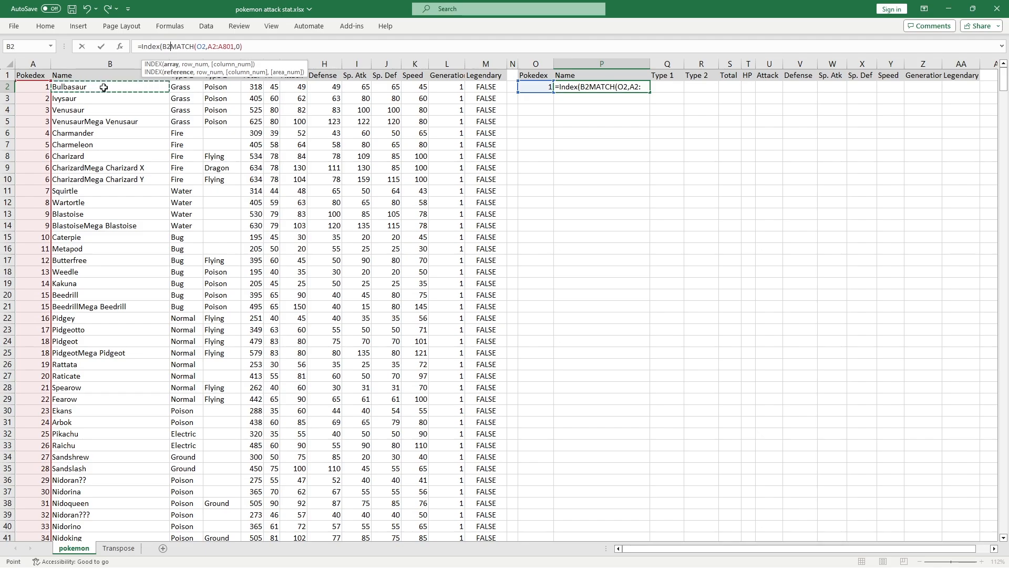
{"action": "key", "text": "ctrl+shift+Down"}
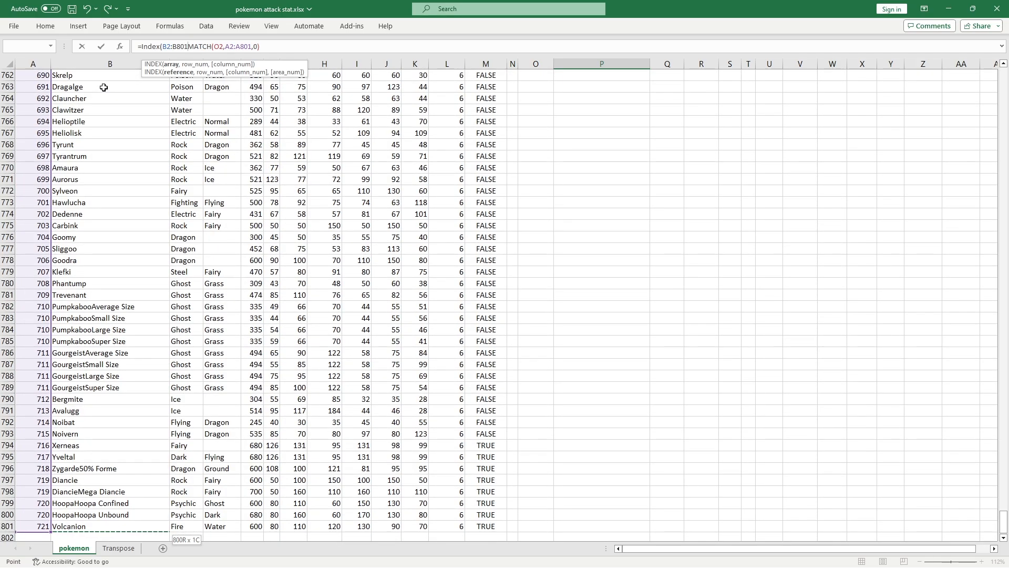
{"action": "type", "text": ","}
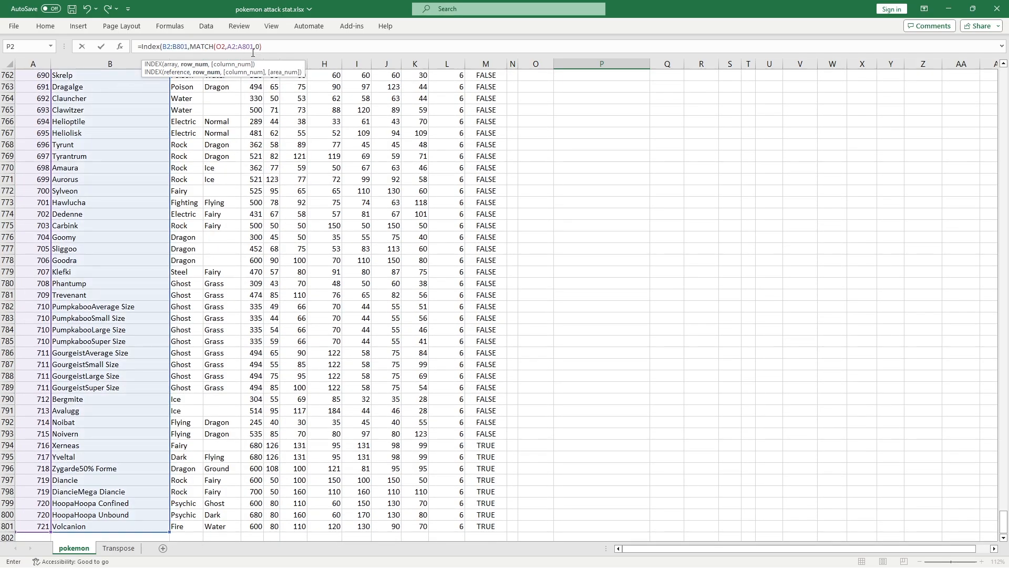
{"action": "left_click", "coordinate": [279, 46]}
{"action": "type", "text": ")"}
{"action": "key", "text": "Return"}
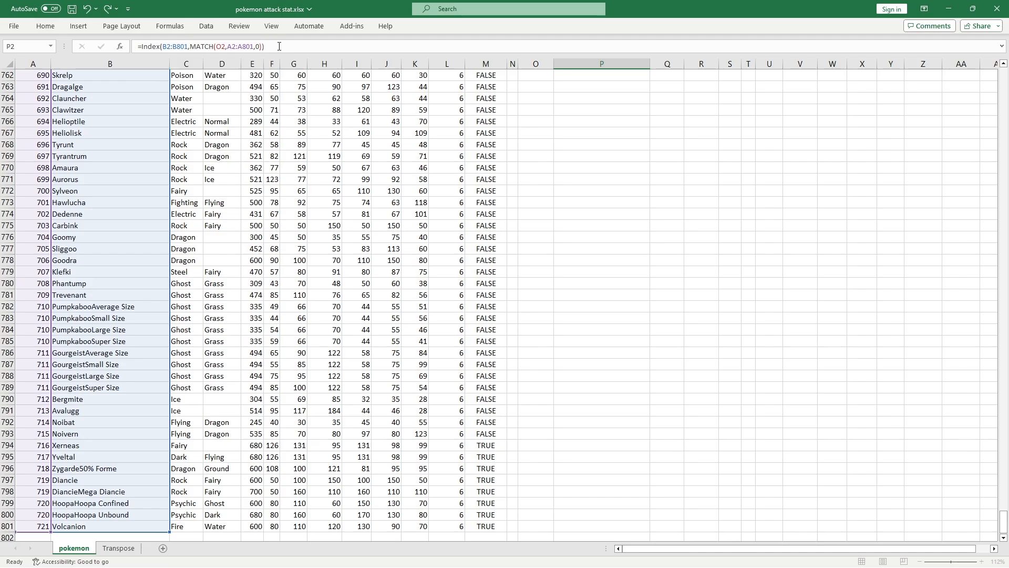
Step: Test the INDEX/MATCH name lookup by entering the Pokedex numbers 3 and 6 in O2
{"action": "key", "text": "Up"}
{"action": "key", "text": "Up"}
{"action": "key", "text": "Down"}
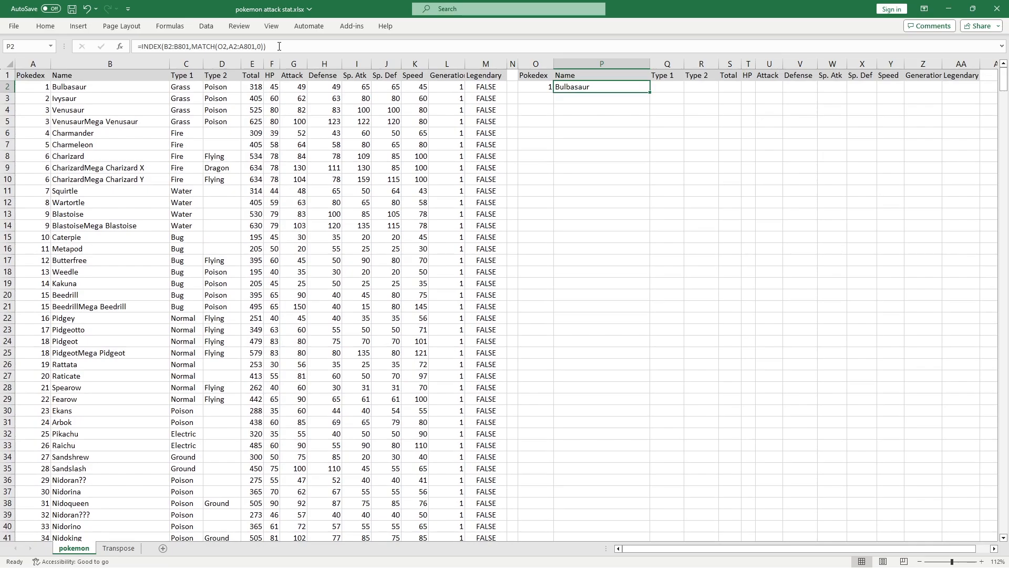
{"action": "key", "text": "Left"}
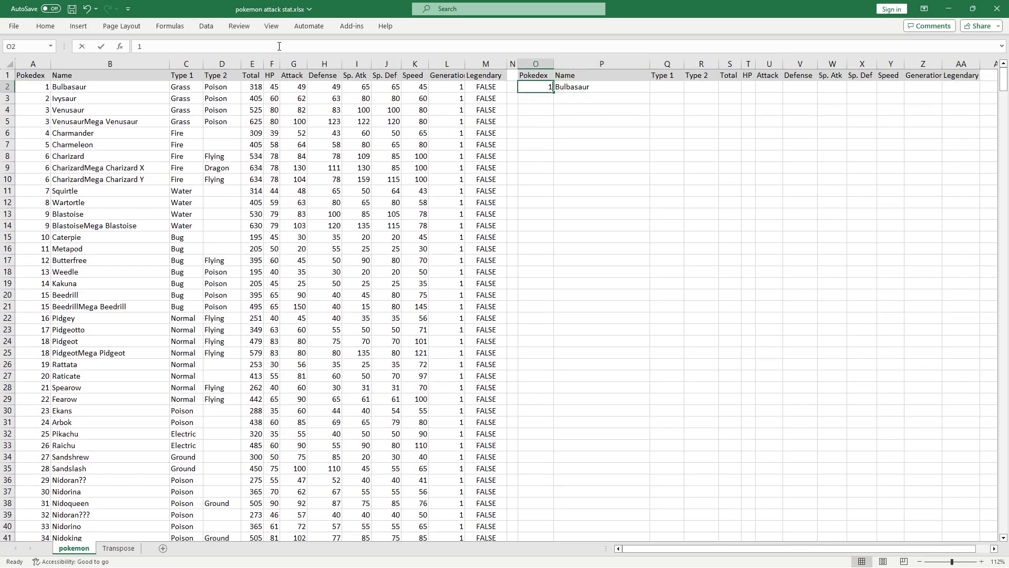
{"action": "type", "text": "3"}
{"action": "key", "text": "Return"}
{"action": "key", "text": "Up"}
{"action": "type", "text": "6"}
{"action": "key", "text": "Return"}
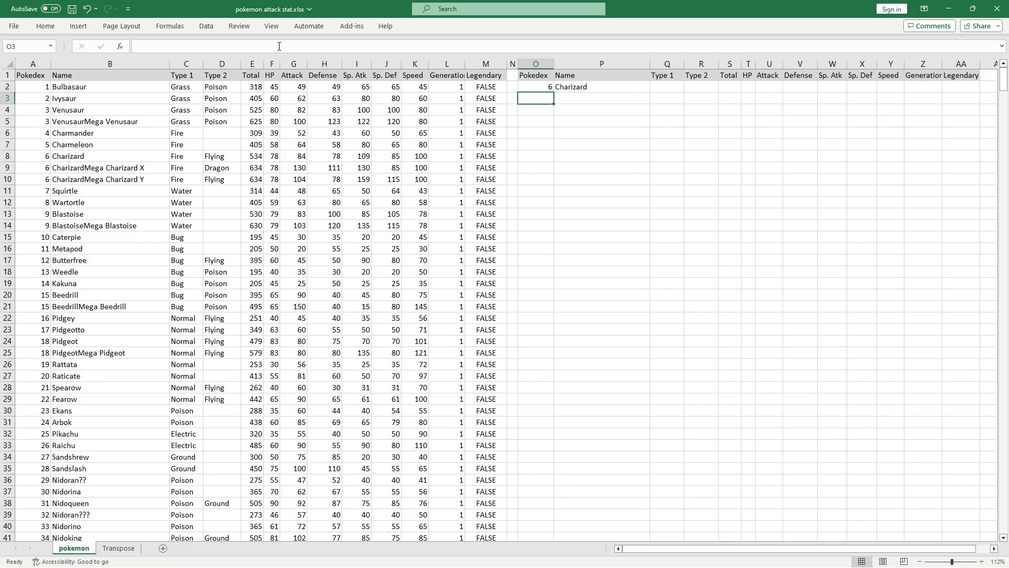
Step: Set the Pokedex number in O2 to 10 and select the name formula in P2
{"action": "key", "text": "Up"}
{"action": "type", "text": "10"}
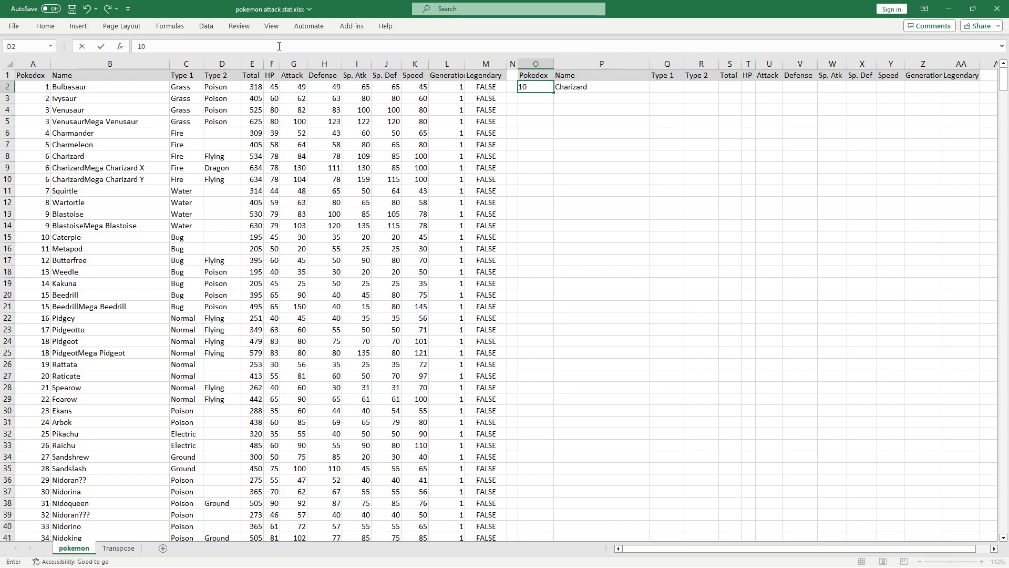
{"action": "key", "text": "Return"}
{"action": "key", "text": "Up"}
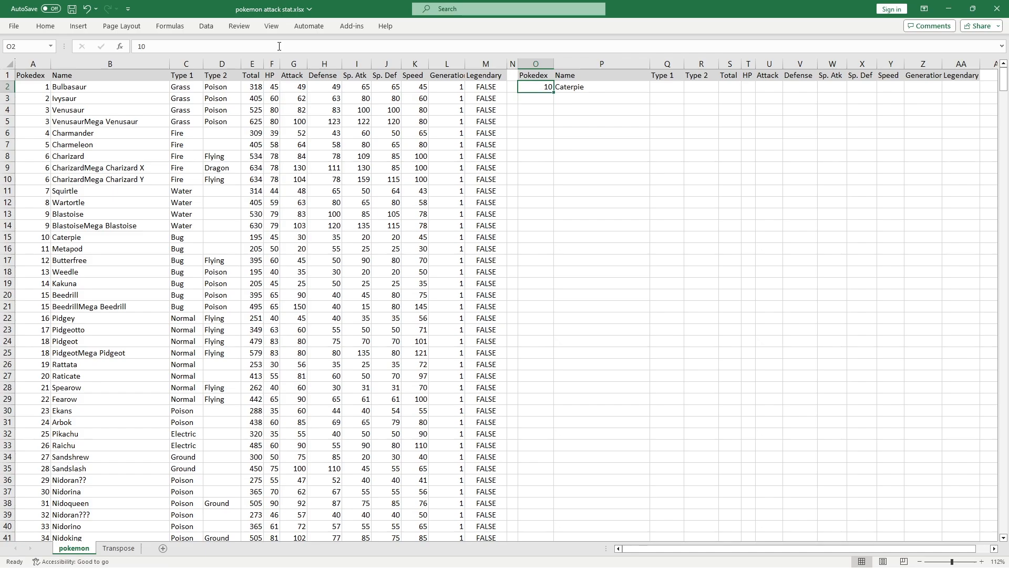
{"action": "key", "text": "Right"}
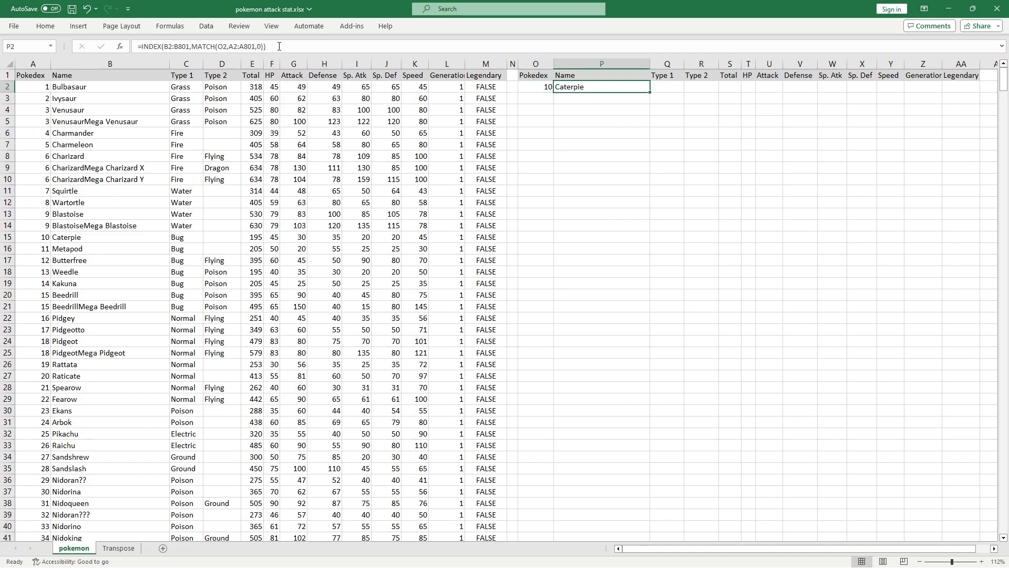